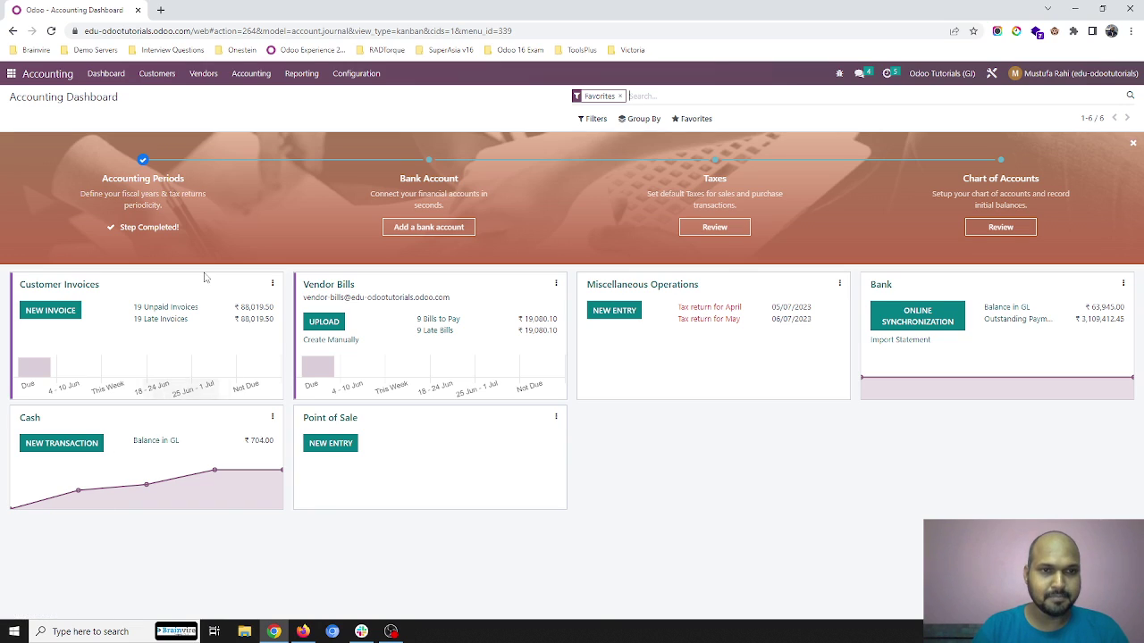
Step: Create and save a draft invoice for Customer 1 with one line priced 200.00
{"action": "left_click", "coordinate": [168, 77]}
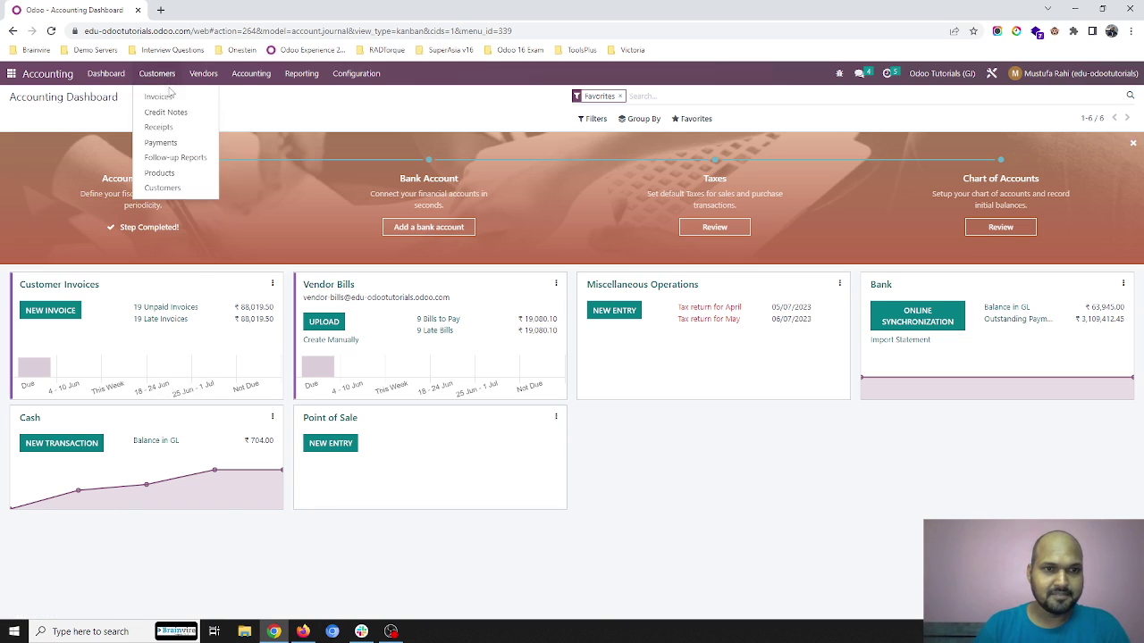
{"action": "left_click", "coordinate": [169, 95]}
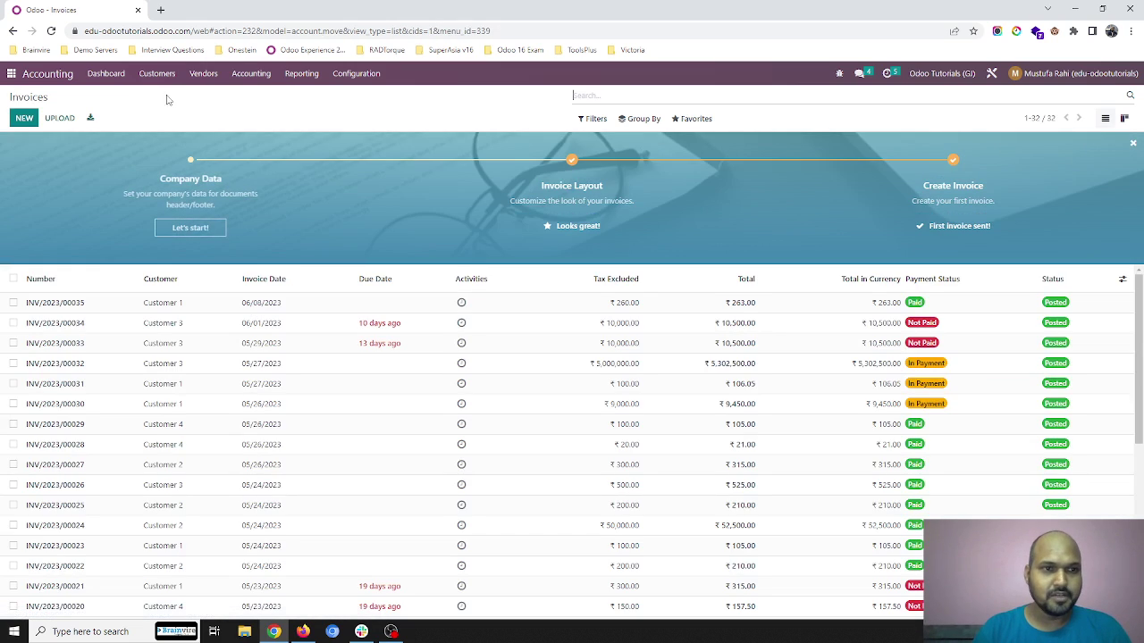
{"action": "key", "text": "alt+c"}
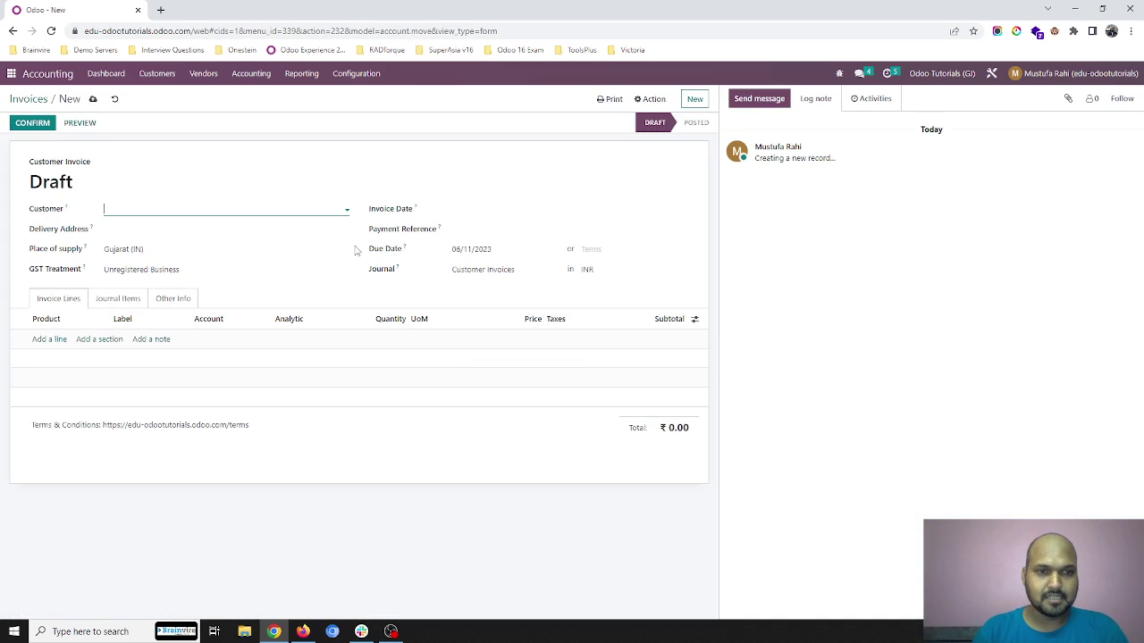
{"action": "left_click", "coordinate": [294, 209]}
{"action": "left_click", "coordinate": [125, 227]}
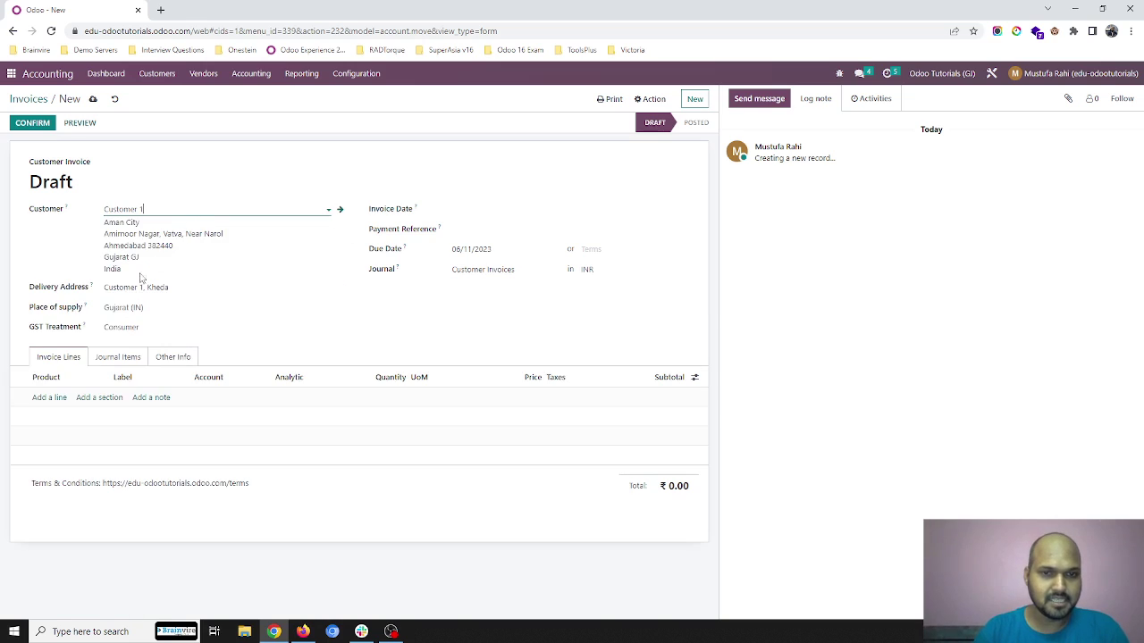
{"action": "left_click", "coordinate": [52, 397]}
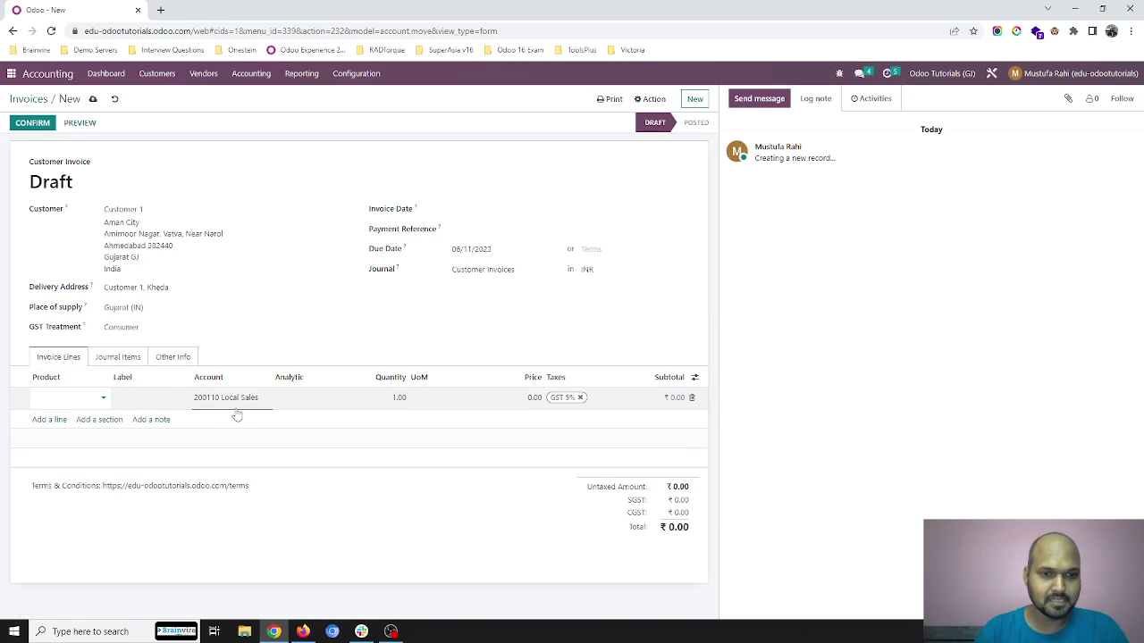
{"action": "left_click", "coordinate": [379, 399]}
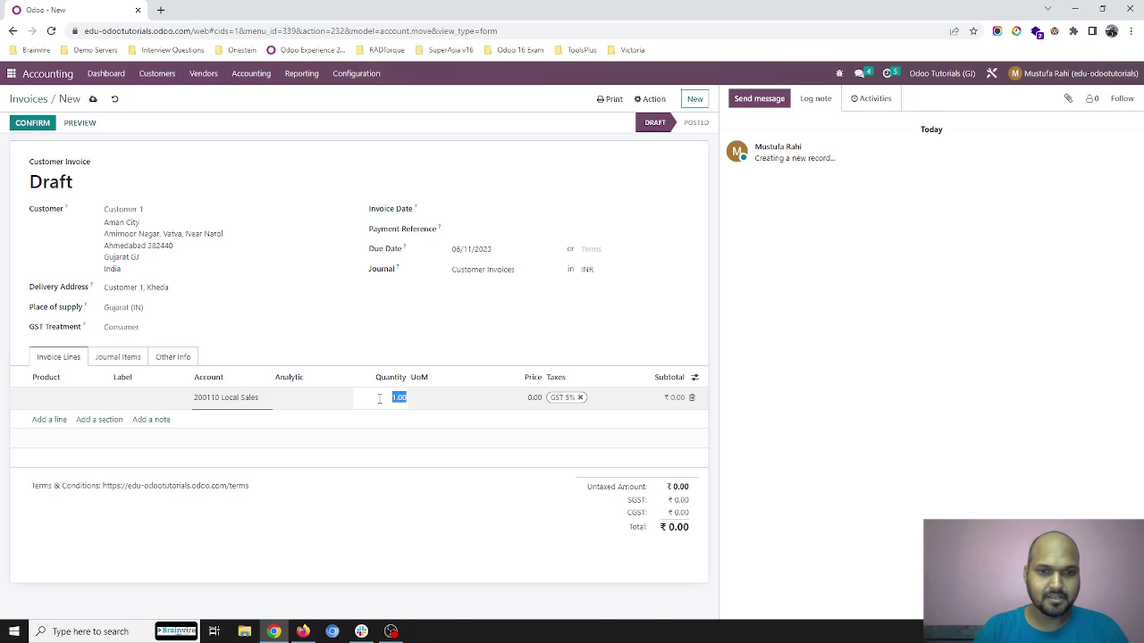
{"action": "left_click", "coordinate": [514, 401]}
{"action": "type", "text": "200"}
{"action": "key", "text": "Tab"}
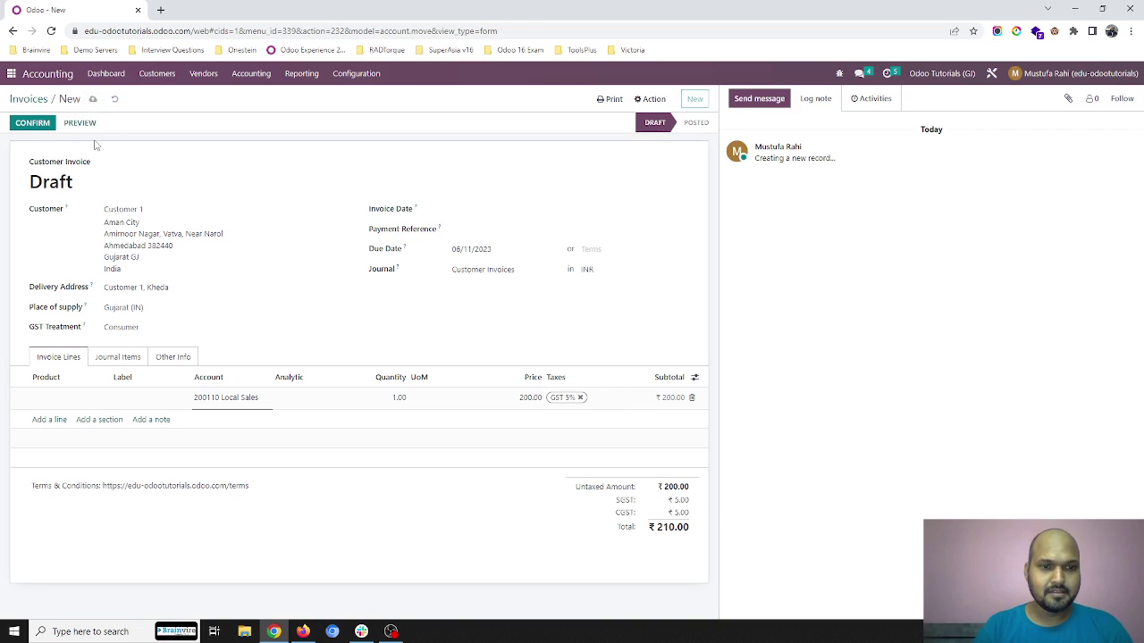
{"action": "left_click", "coordinate": [93, 99]}
Step: Post the invoice and register its ₹210.00 payment in the Cash journal
{"action": "left_click", "coordinate": [43, 125]}
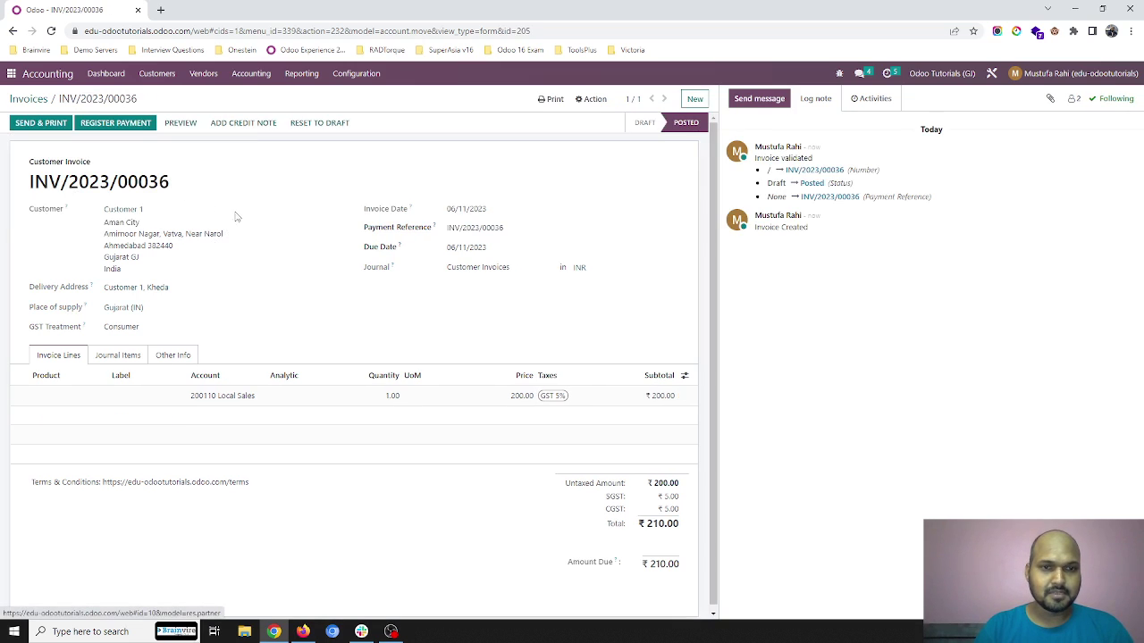
{"action": "left_click", "coordinate": [131, 126]}
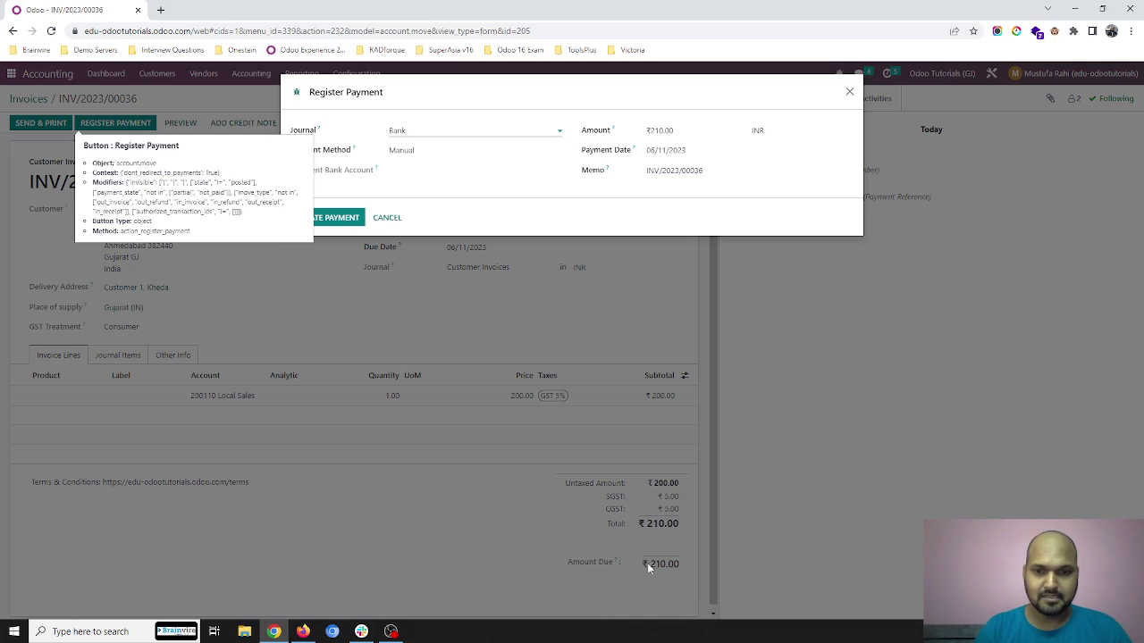
{"action": "left_click", "coordinate": [459, 133]}
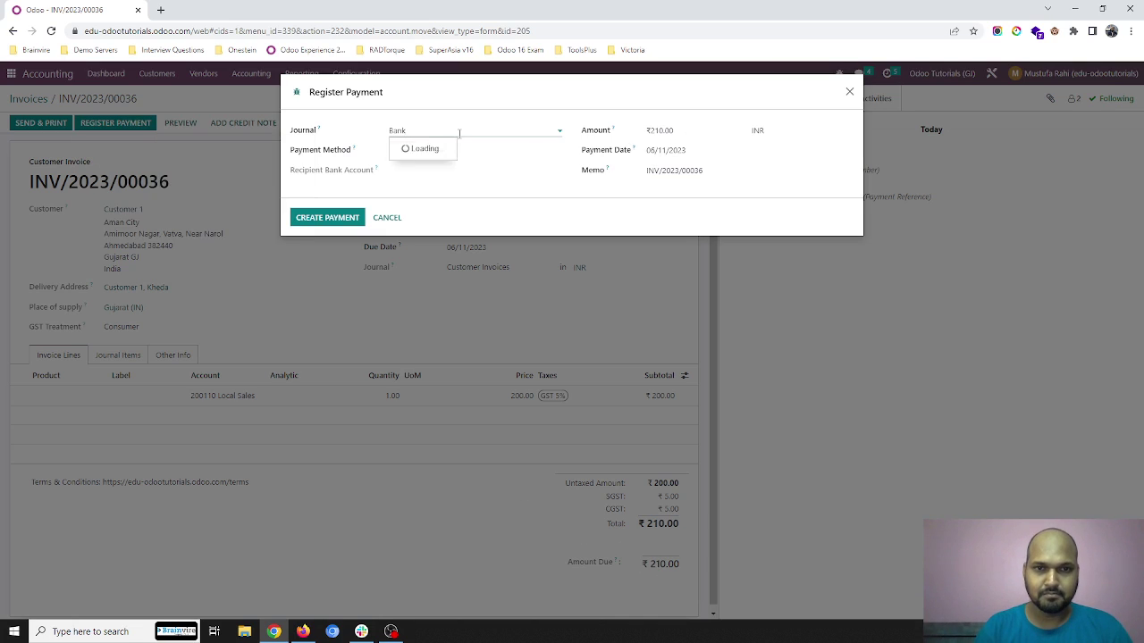
{"action": "left_click", "coordinate": [415, 164]}
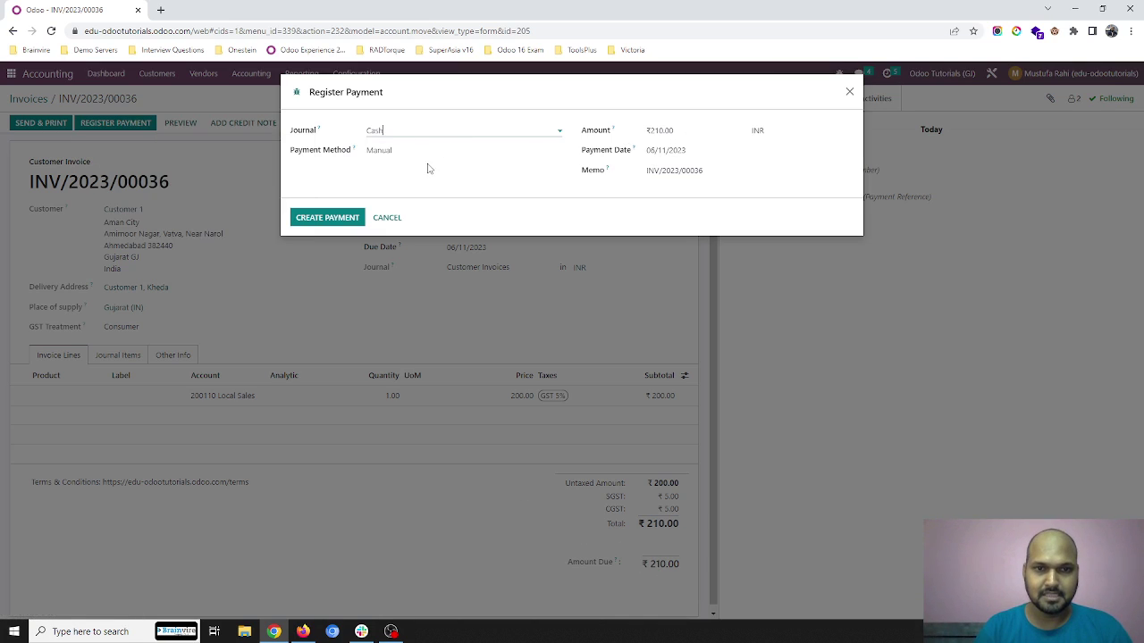
{"action": "left_click", "coordinate": [327, 217]}
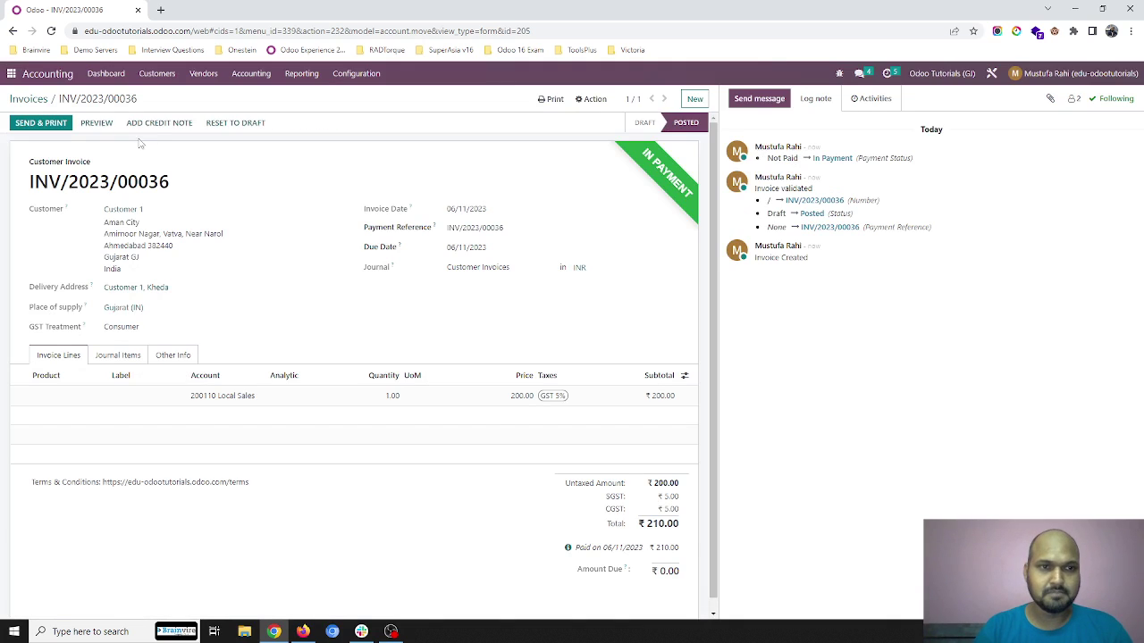
Step: Draft and save a new invoice for Customer 4 with product Com1 at price 500
{"action": "left_click", "coordinate": [28, 99]}
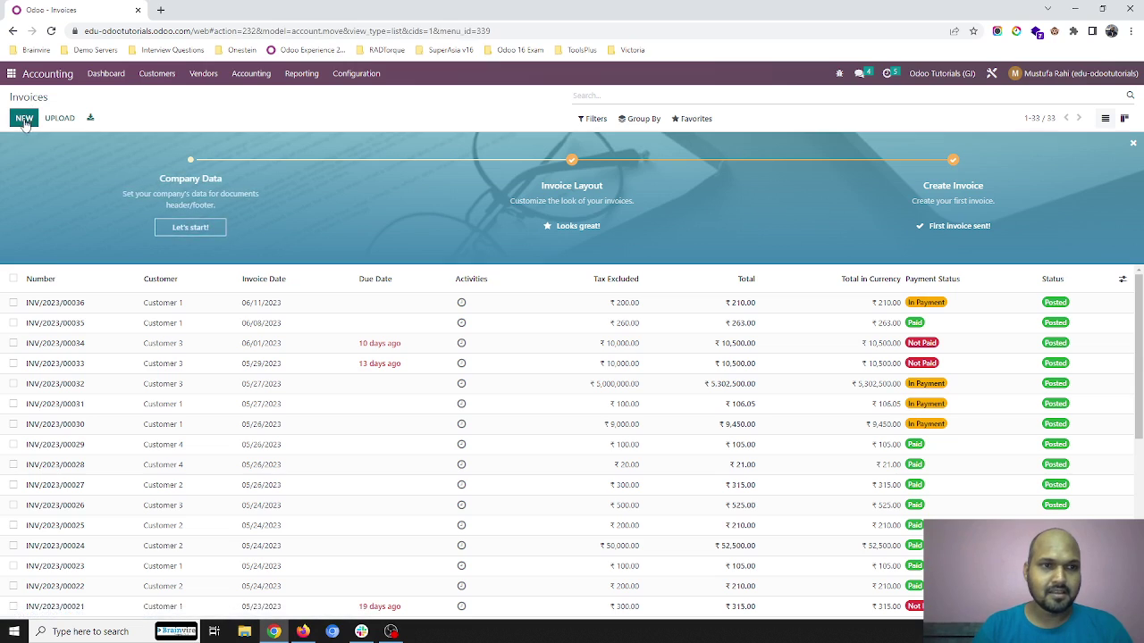
{"action": "left_click", "coordinate": [22, 120]}
{"action": "left_click", "coordinate": [277, 208]}
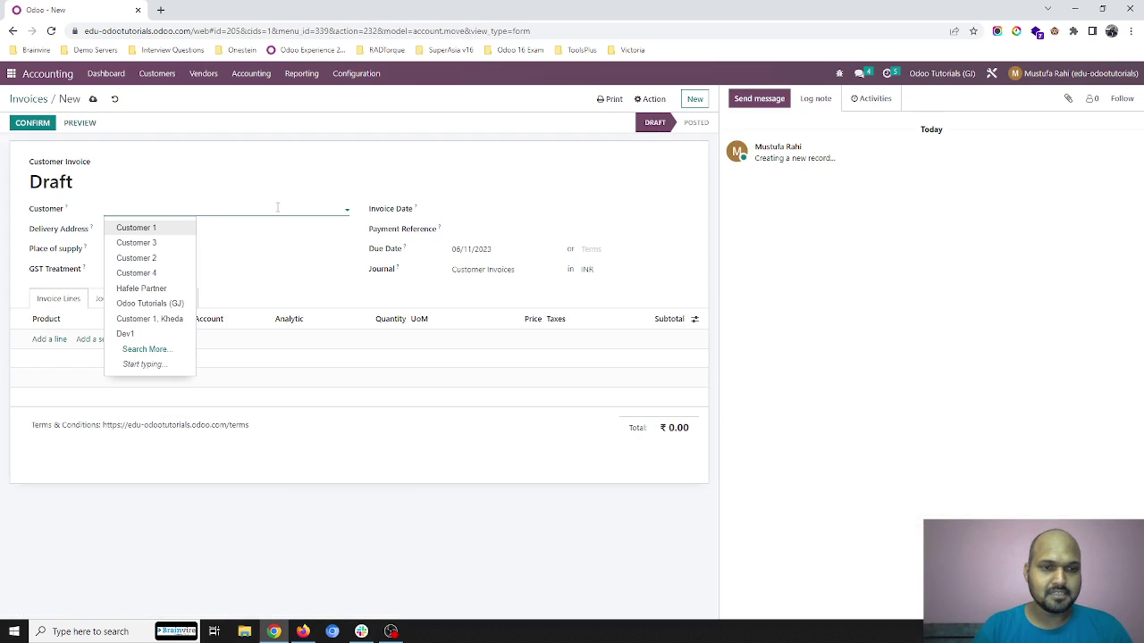
{"action": "left_click", "coordinate": [167, 273]}
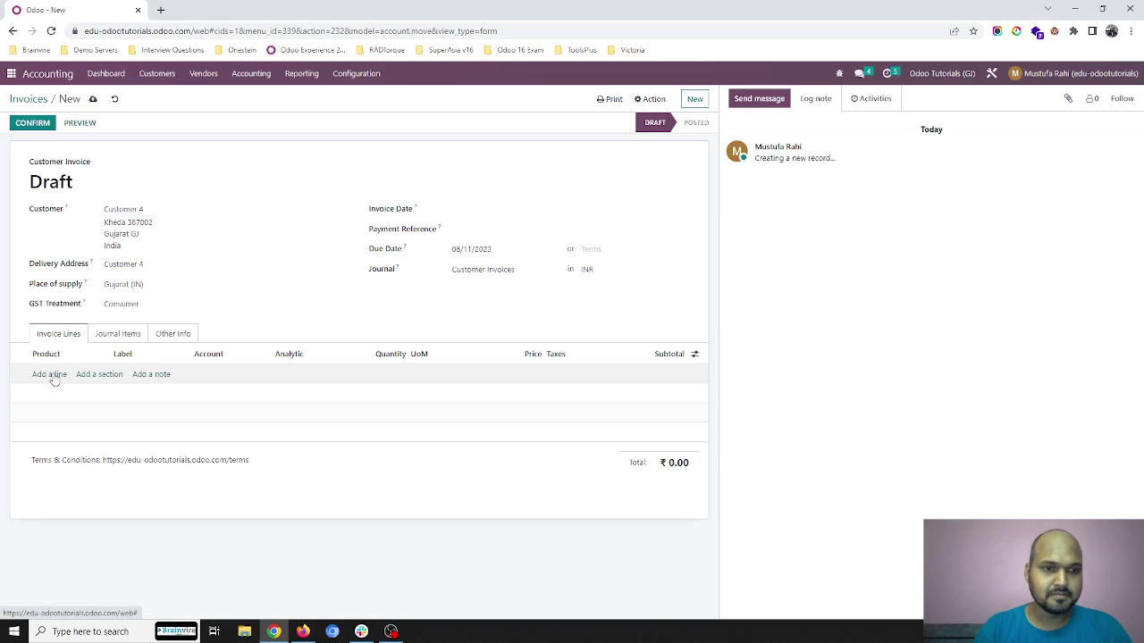
{"action": "left_click", "coordinate": [54, 376]}
{"action": "left_click", "coordinate": [60, 432]}
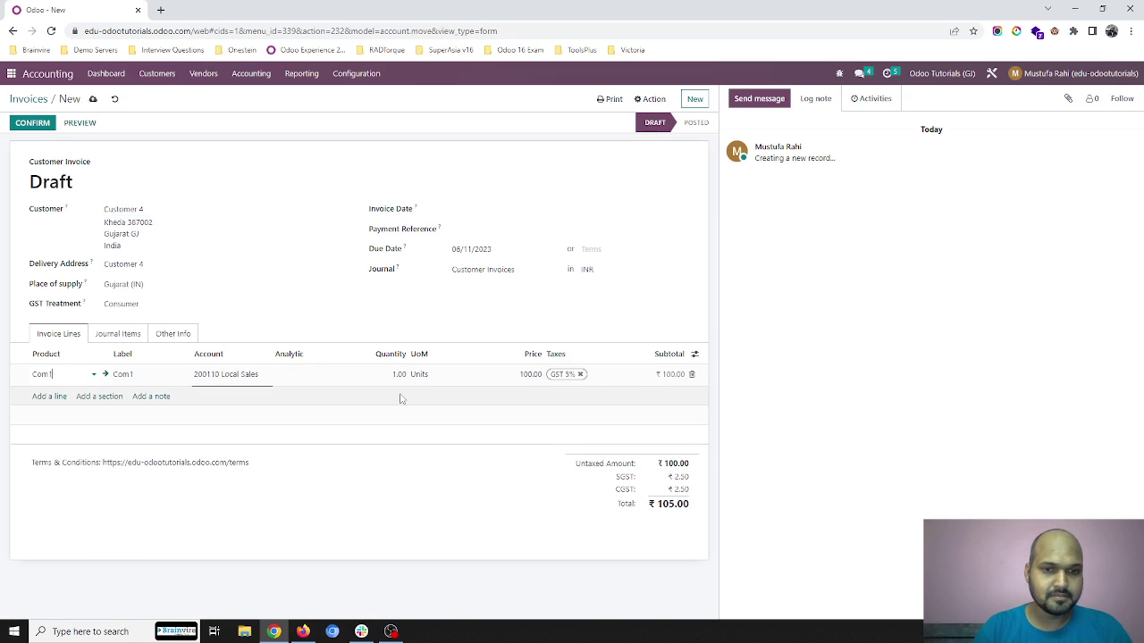
{"action": "left_click", "coordinate": [505, 376]}
{"action": "type", "text": "500"}
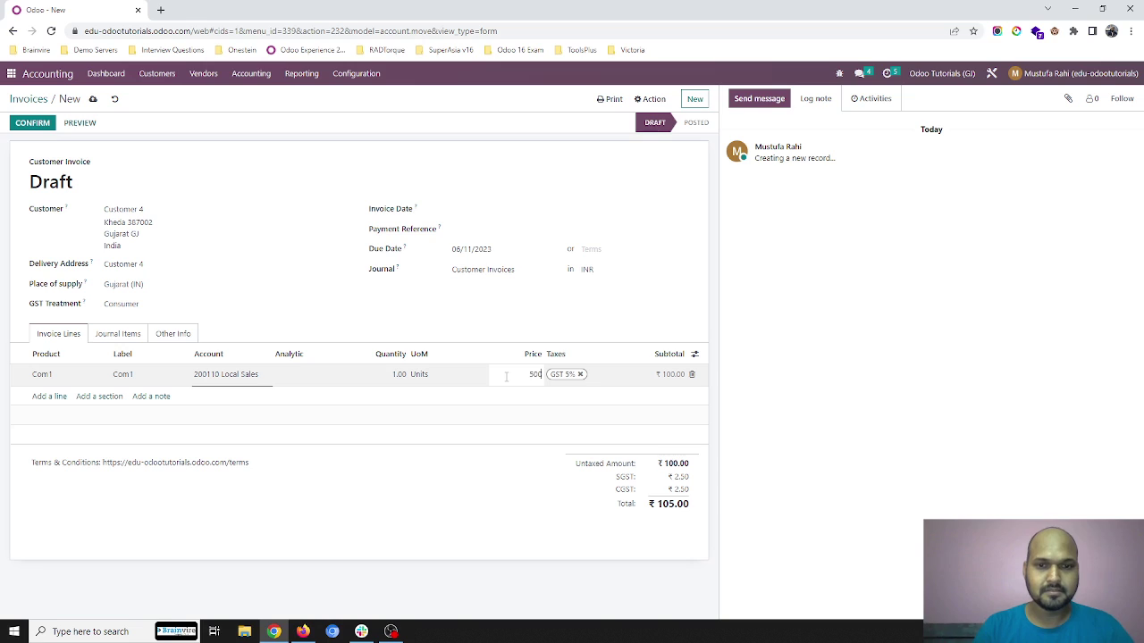
{"action": "key", "text": "Tab"}
{"action": "left_click", "coordinate": [348, 173]}
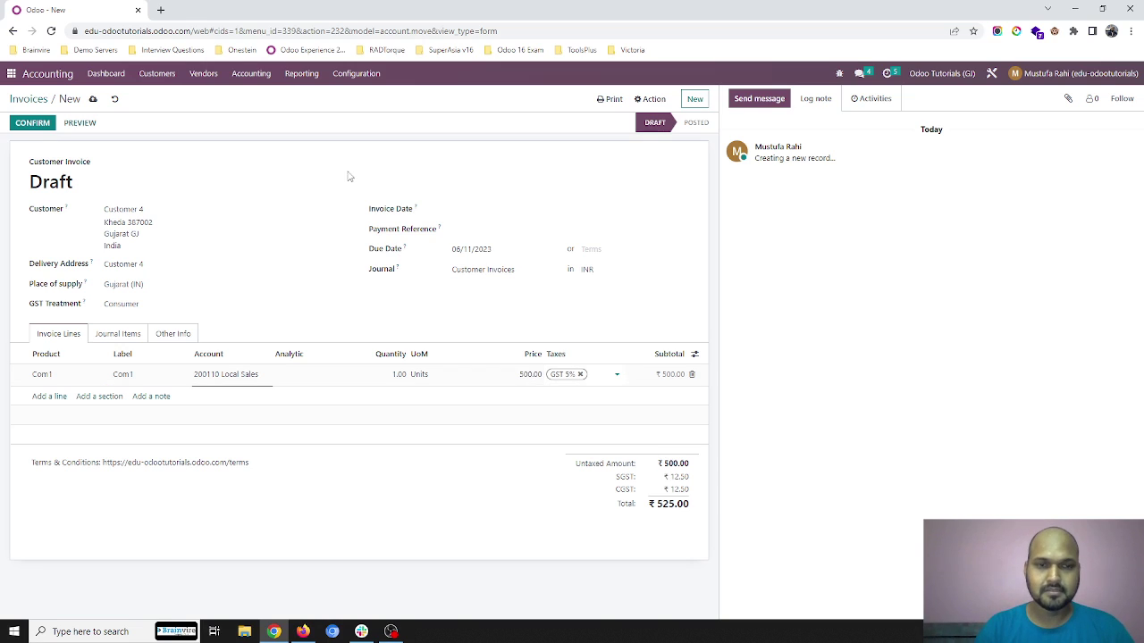
{"action": "left_click", "coordinate": [93, 98]}
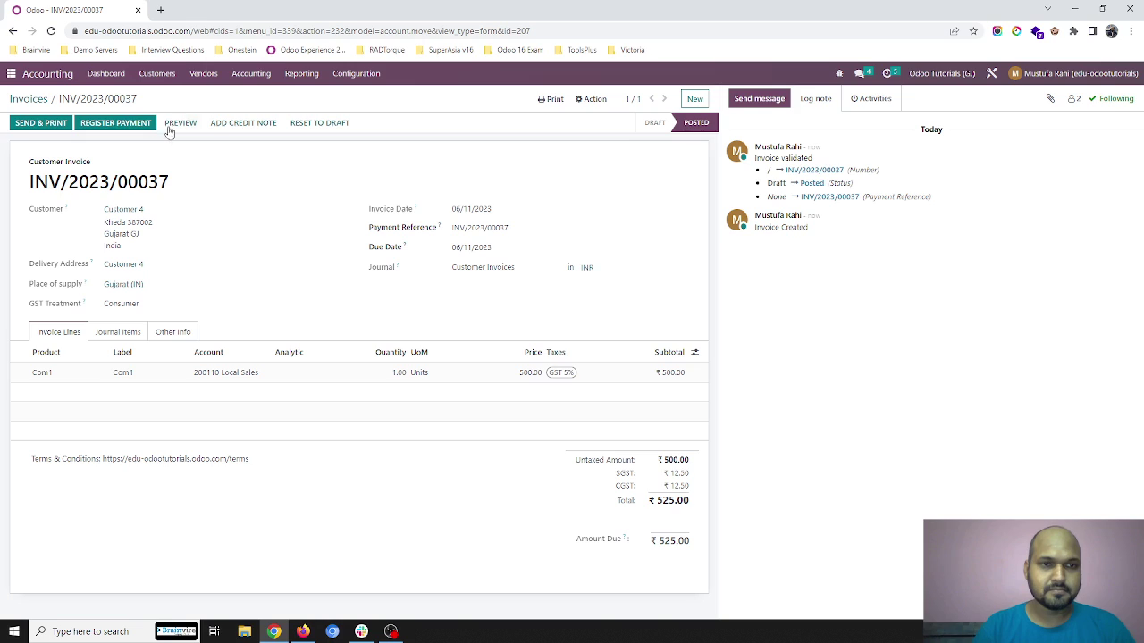
Step: Register the ₹525.00 invoice payment into the Cash journal
{"action": "left_click", "coordinate": [115, 122]}
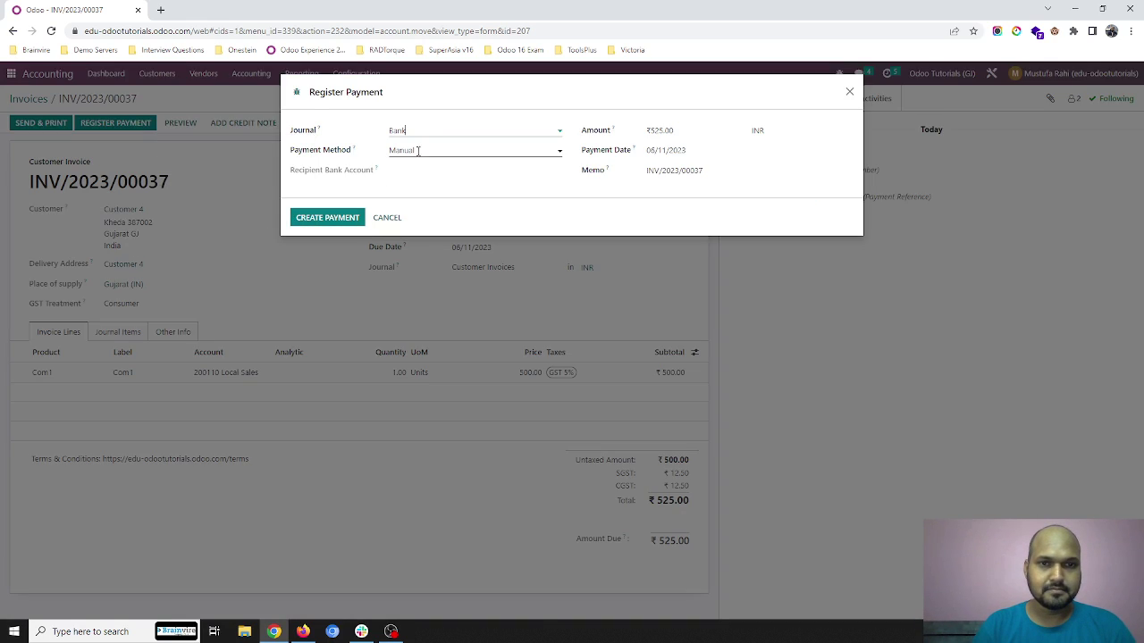
{"action": "left_click", "coordinate": [468, 130]}
{"action": "left_click", "coordinate": [416, 160]}
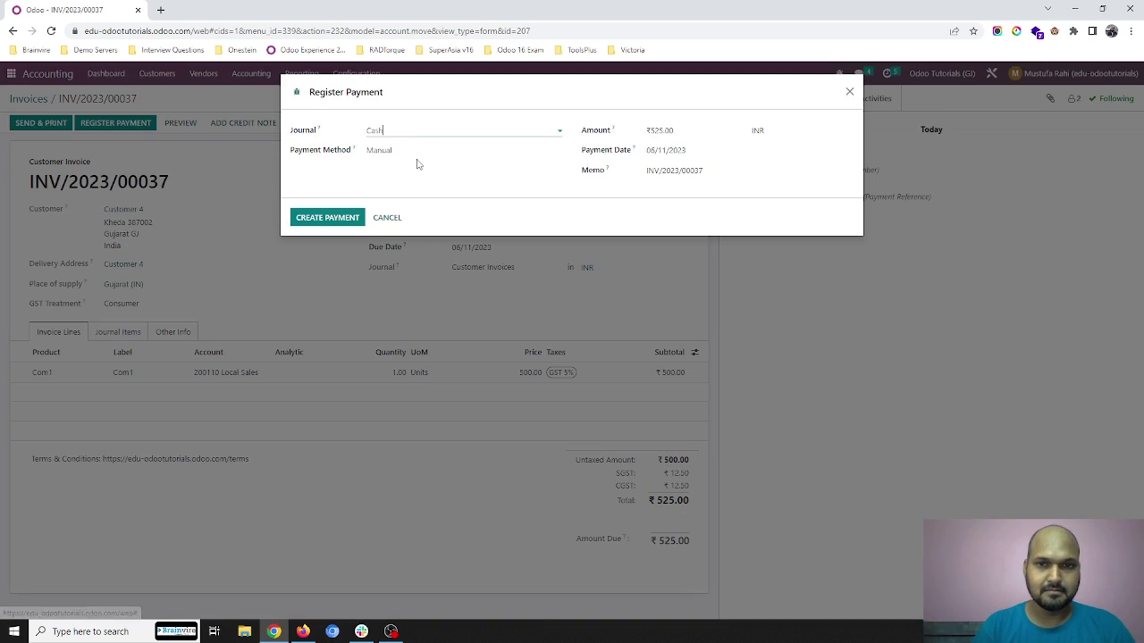
{"action": "left_click", "coordinate": [342, 217]}
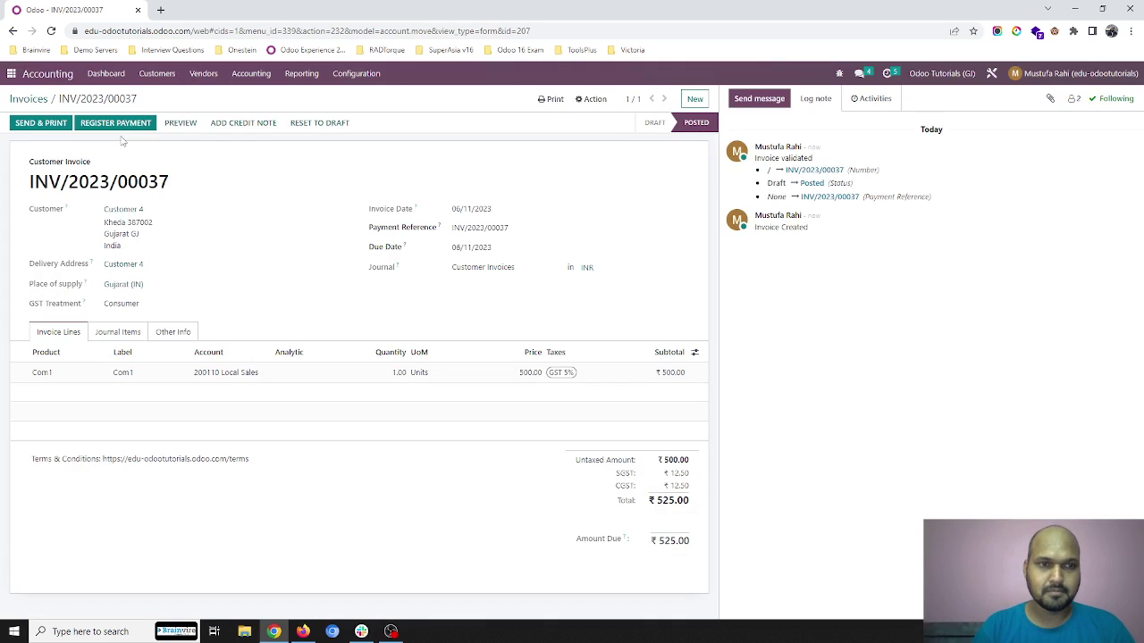
Step: Review the Cash journal's outstanding payments report from the dashboard
{"action": "left_click", "coordinate": [107, 75]}
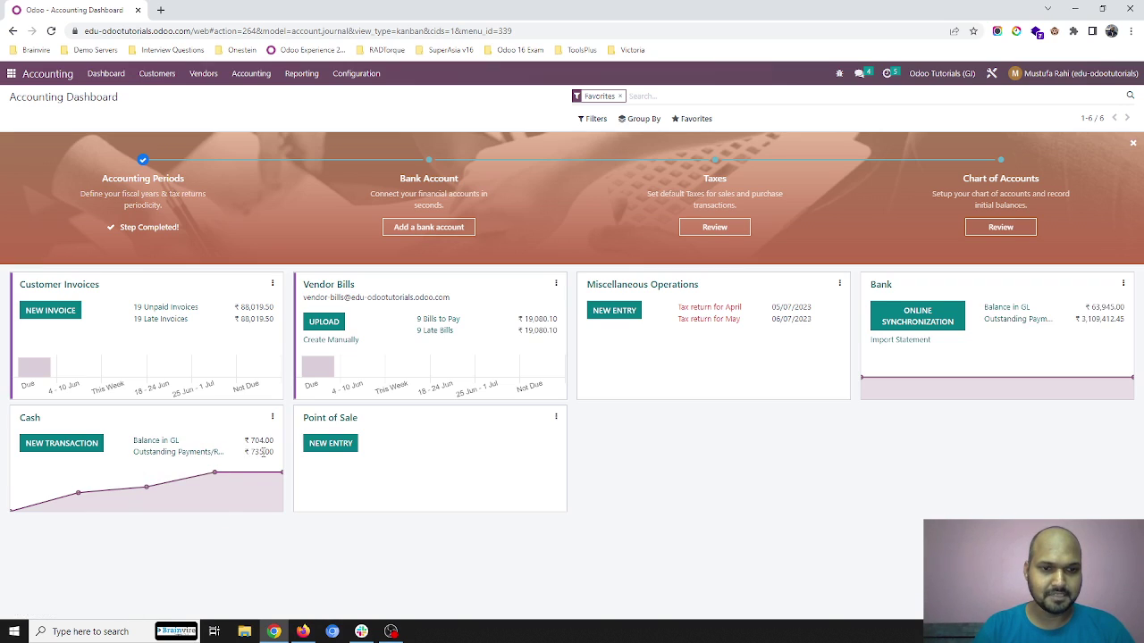
{"action": "left_click", "coordinate": [194, 456]}
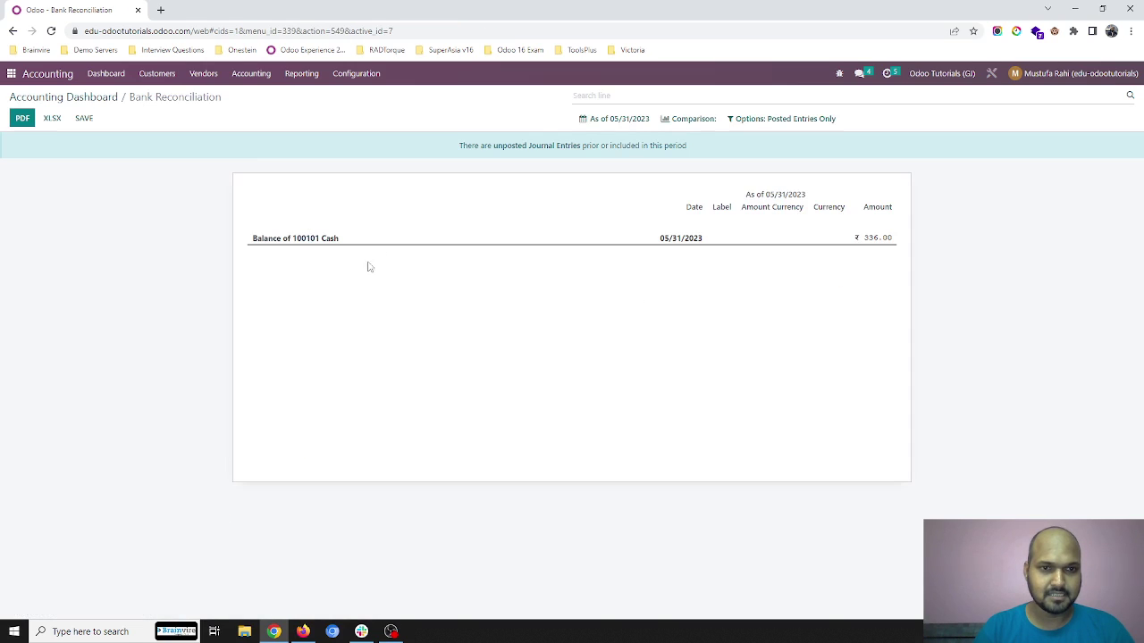
{"action": "left_click", "coordinate": [106, 97]}
{"action": "left_click", "coordinate": [205, 453]}
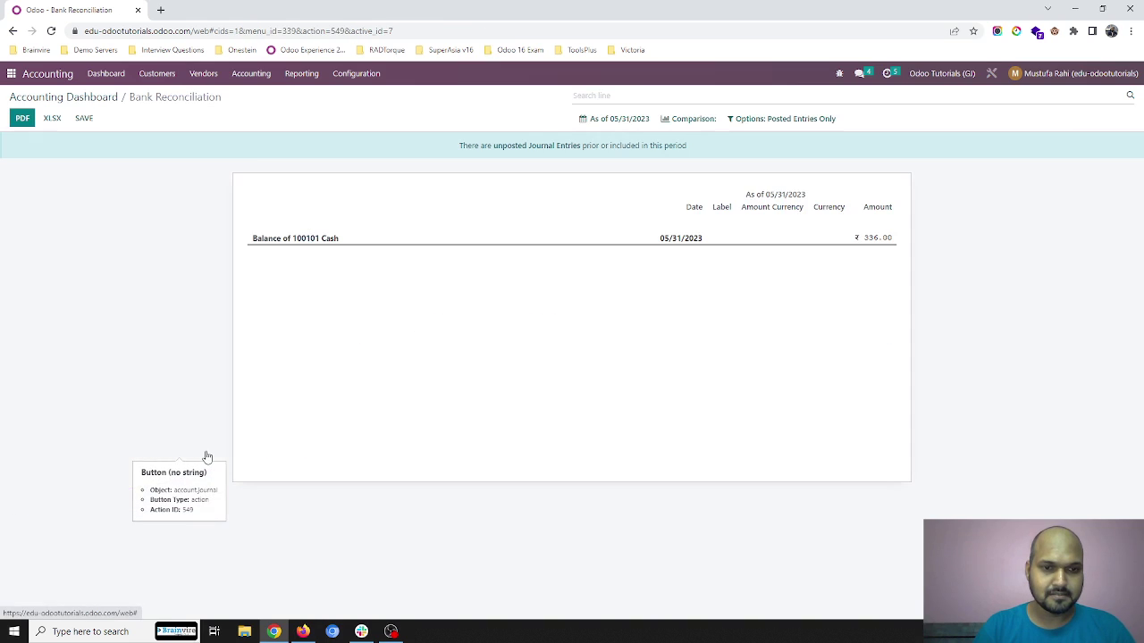
{"action": "left_click", "coordinate": [109, 99]}
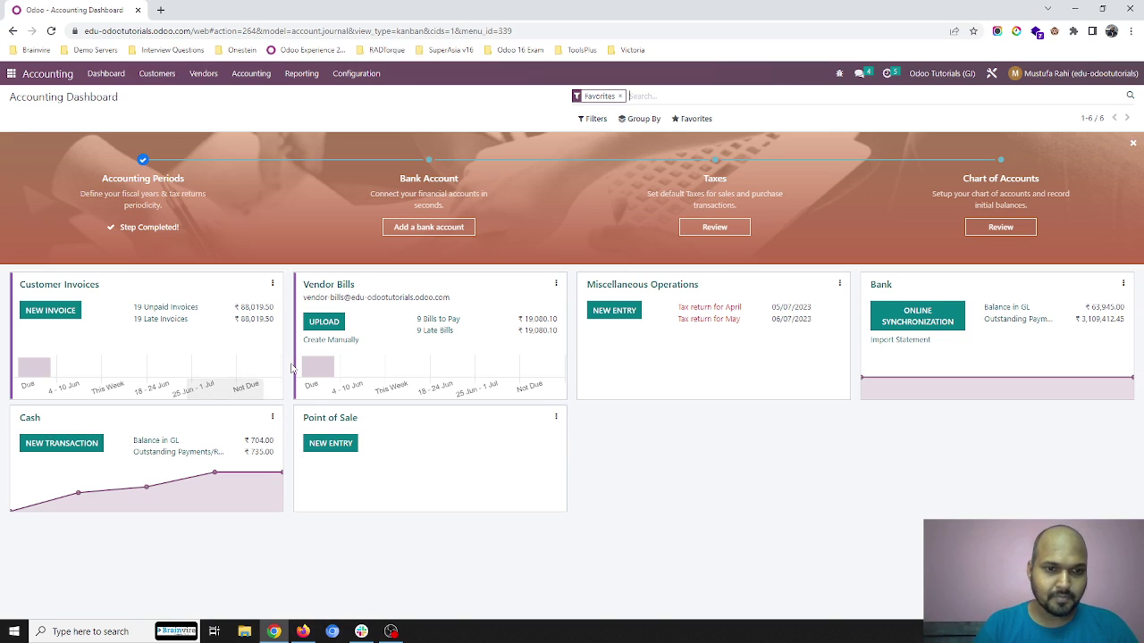
Step: Open the General Ledger and expand the 100202 Outstanding Receipts account
{"action": "left_click", "coordinate": [301, 74]}
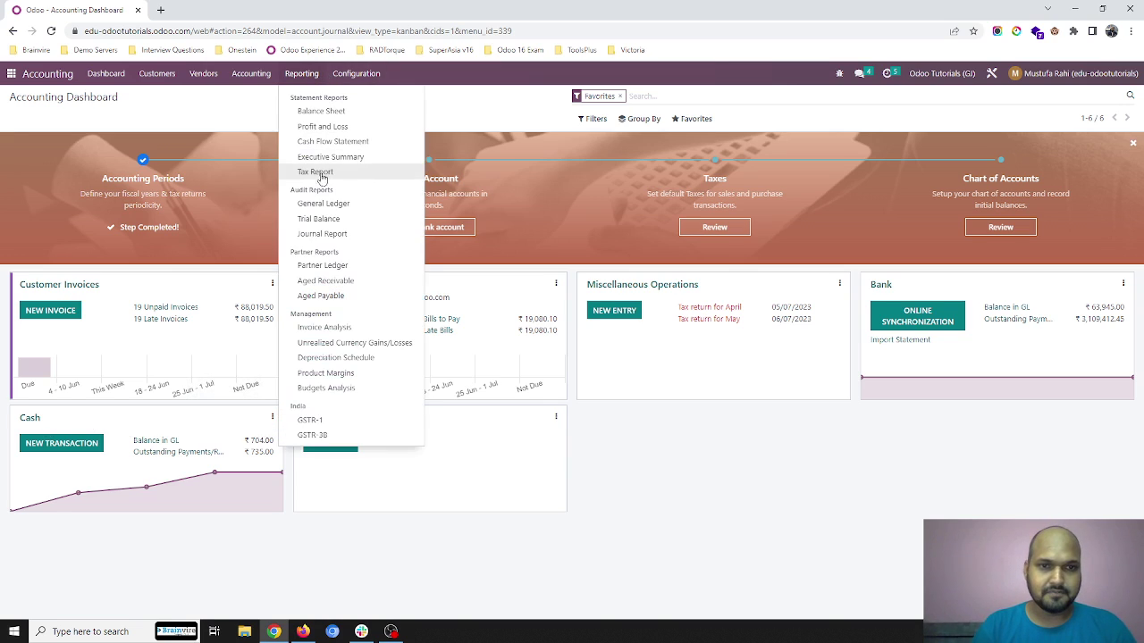
{"action": "left_click", "coordinate": [329, 206]}
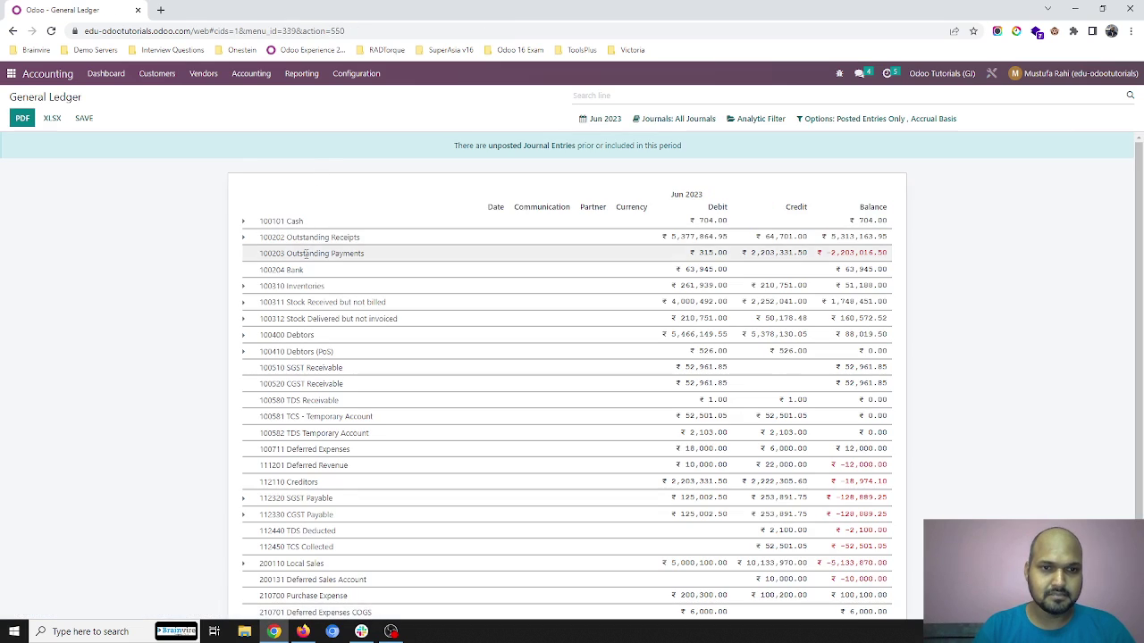
{"action": "left_click", "coordinate": [245, 238]}
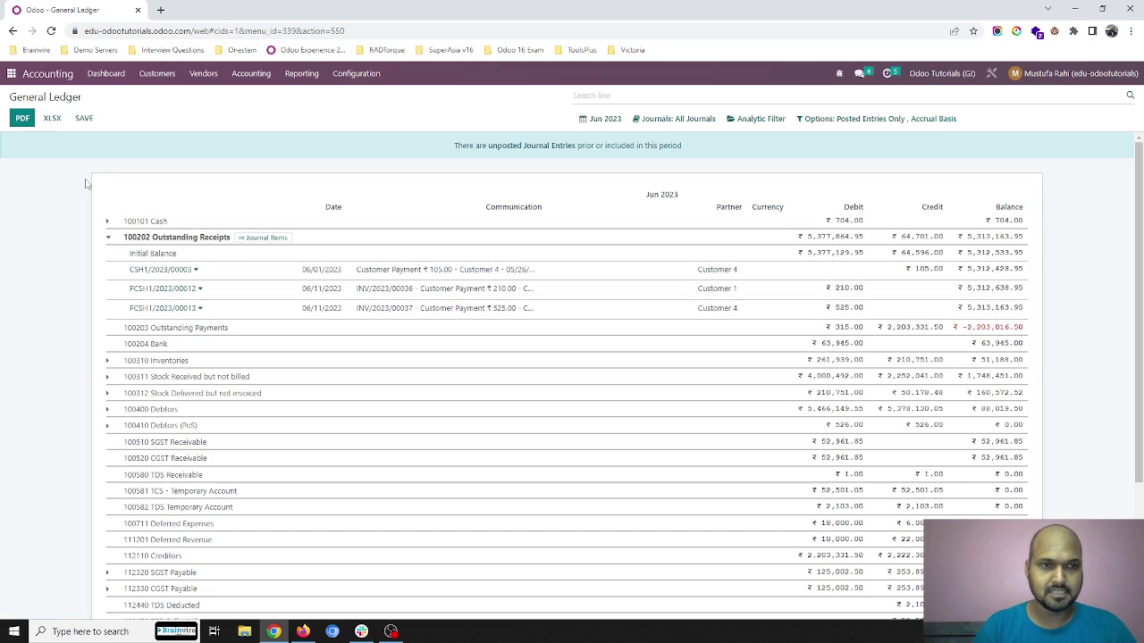
Step: Draft and save an invoice for Customer 1, Kheda with Dining Table at 5,000
{"action": "left_click", "coordinate": [157, 74]}
{"action": "left_click", "coordinate": [161, 96]}
{"action": "left_click", "coordinate": [25, 123]}
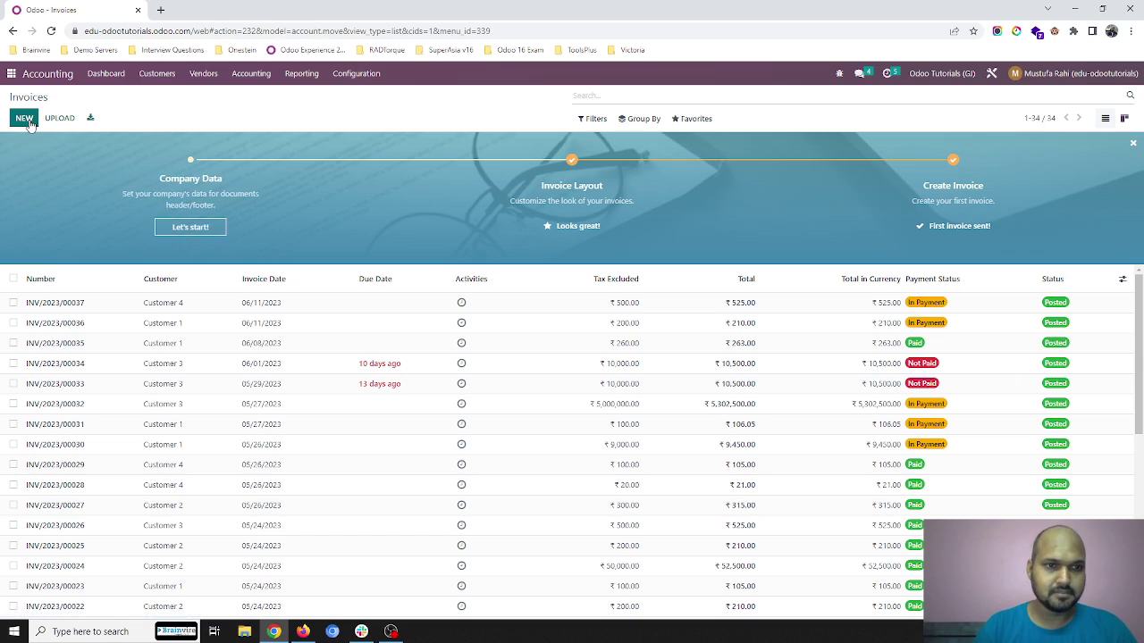
{"action": "left_click", "coordinate": [255, 211]}
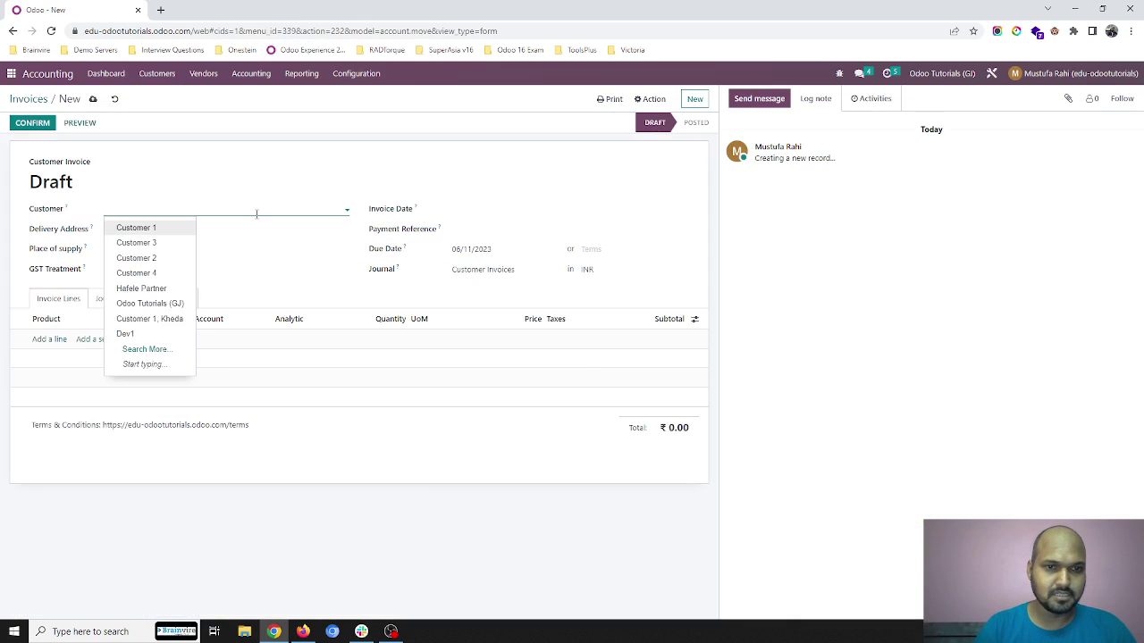
{"action": "left_click", "coordinate": [159, 322]}
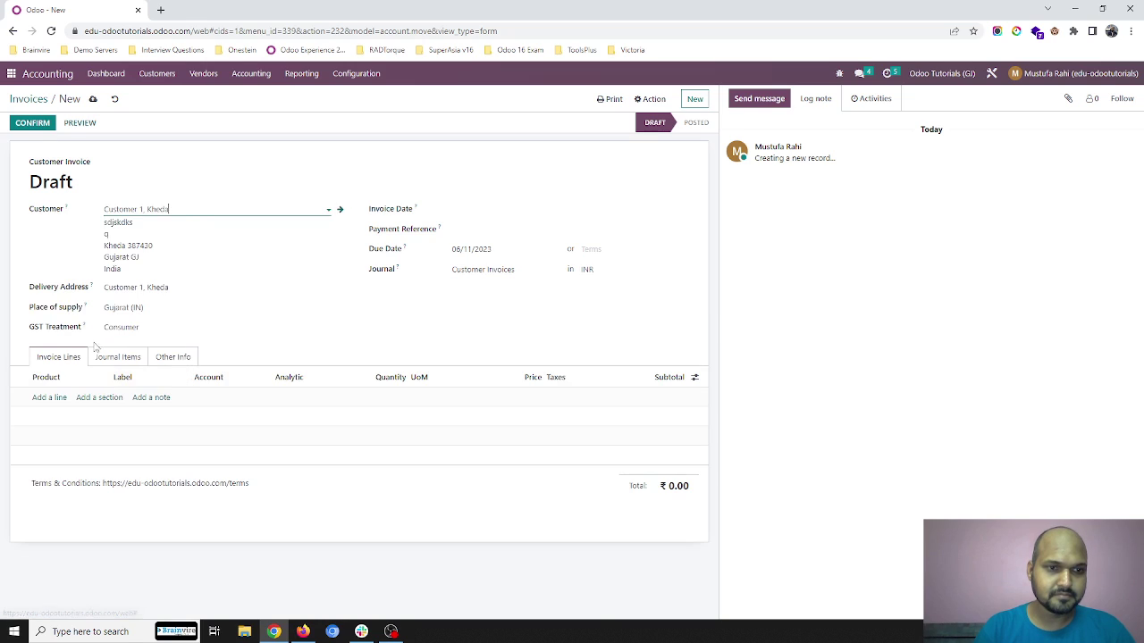
{"action": "left_click", "coordinate": [59, 399]}
{"action": "left_click", "coordinate": [75, 505]}
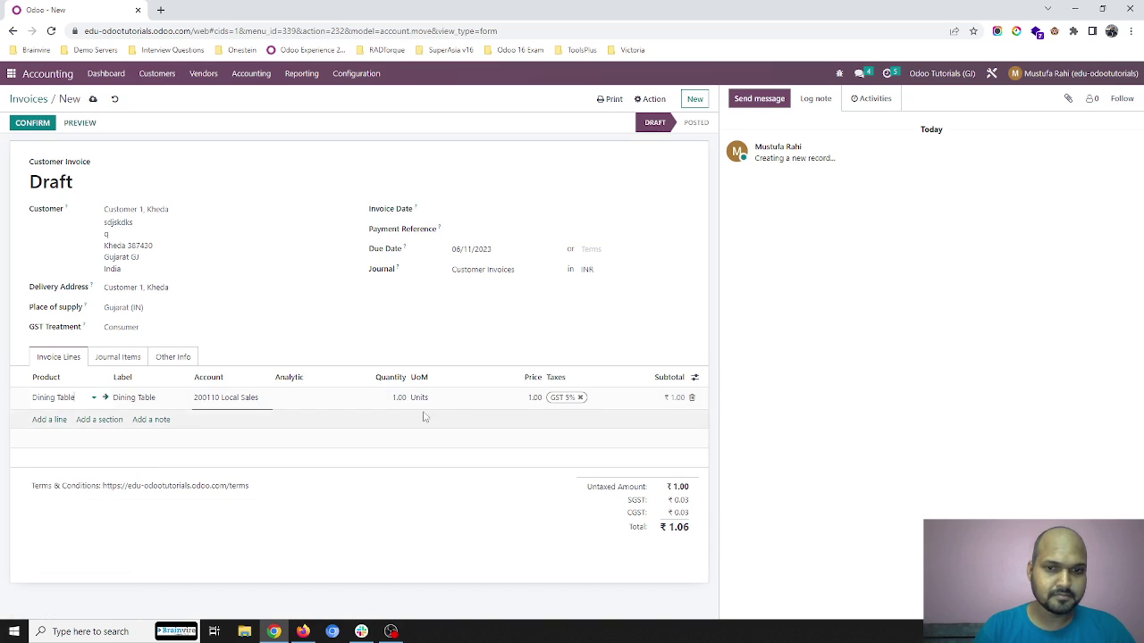
{"action": "left_click", "coordinate": [511, 394]}
{"action": "key", "text": "ctrl+a"}
{"action": "type", "text": "5,"}
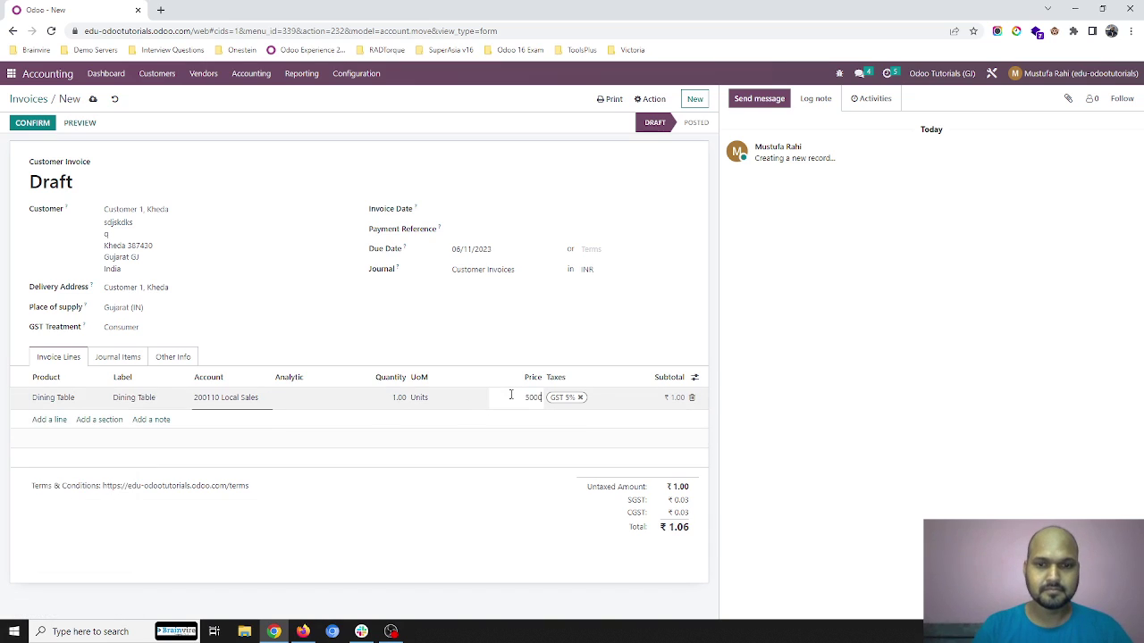
{"action": "type", "text": "000"}
{"action": "left_click", "coordinate": [224, 174]}
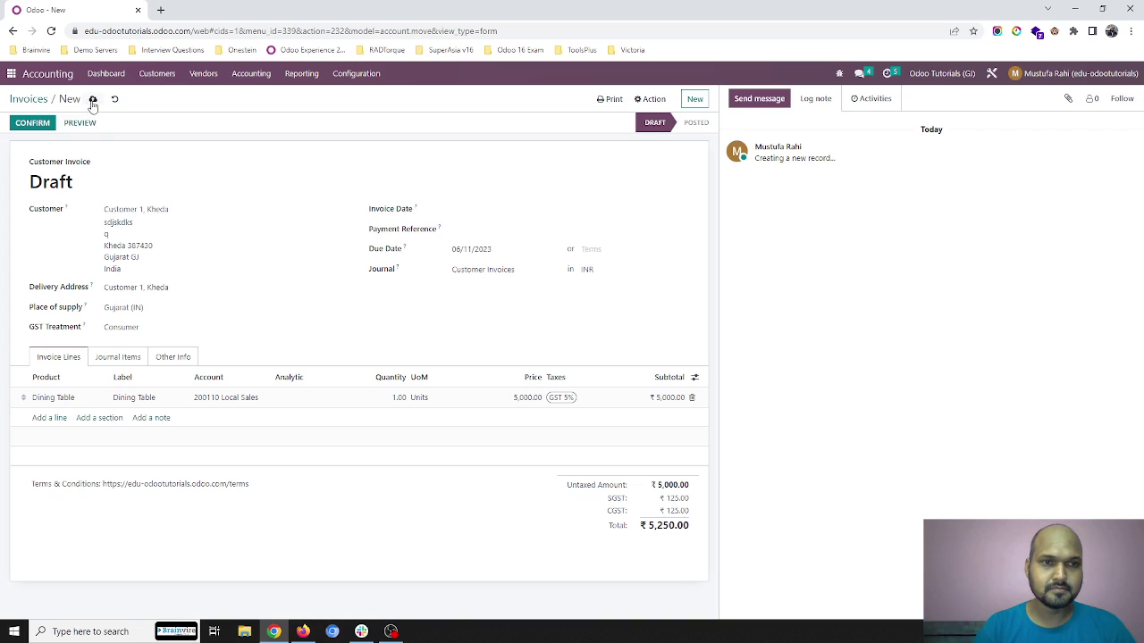
{"action": "left_click", "coordinate": [93, 100]}
Step: Post the invoice and pay its ₹5,250.00 into the Cash journal
{"action": "left_click", "coordinate": [32, 122]}
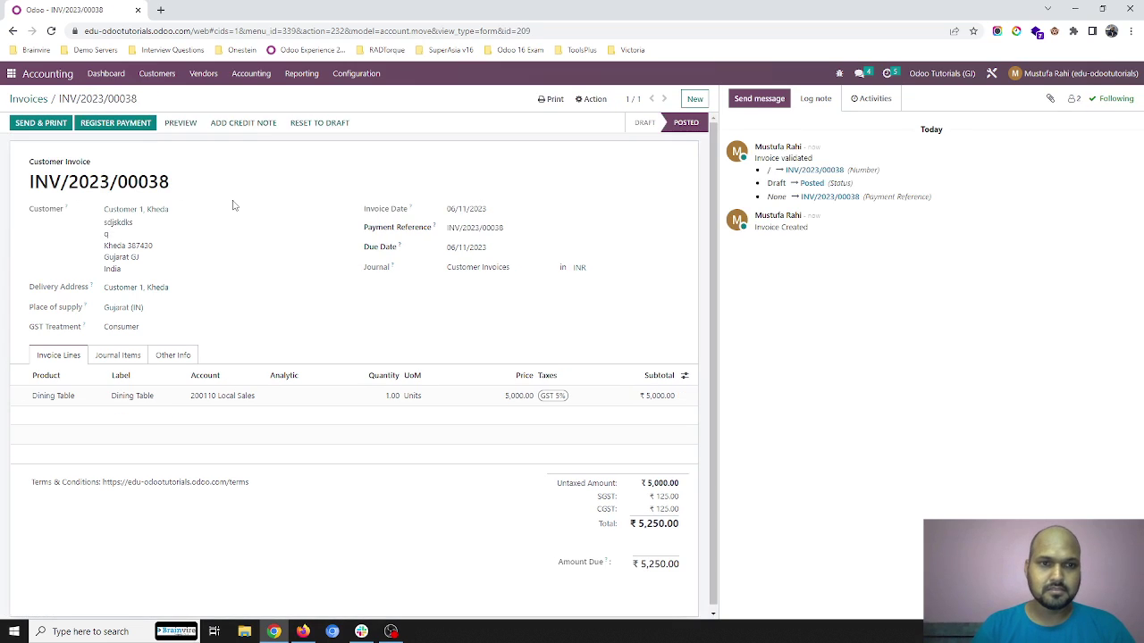
{"action": "left_click", "coordinate": [132, 122]}
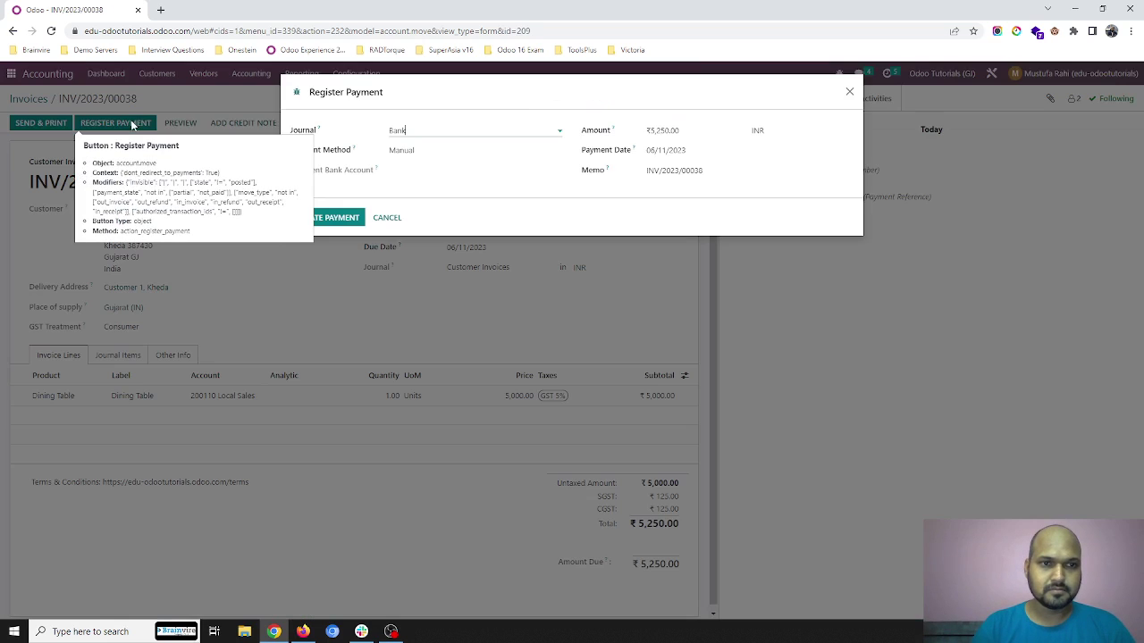
{"action": "left_click", "coordinate": [488, 129]}
{"action": "left_click", "coordinate": [408, 164]}
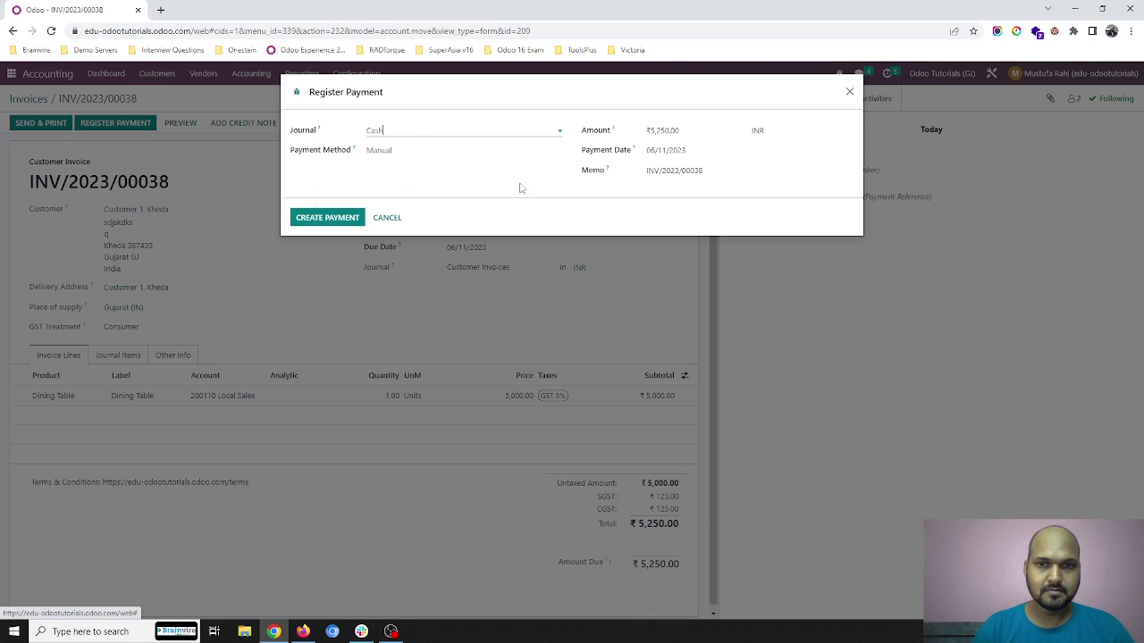
{"action": "left_click", "coordinate": [337, 220]}
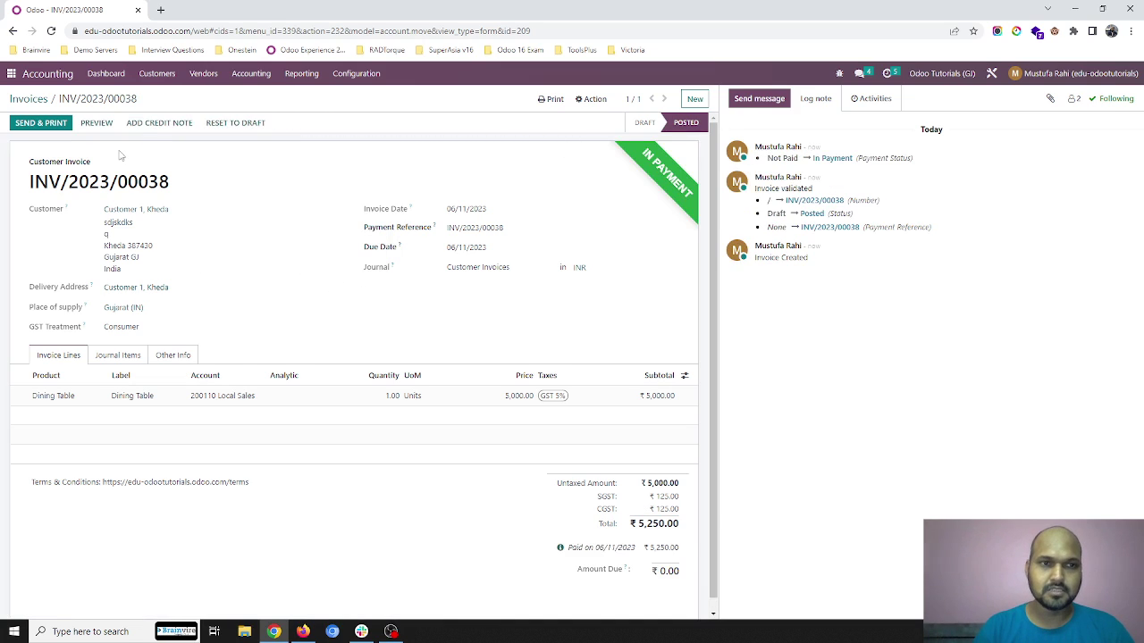
{"action": "left_click", "coordinate": [32, 98]}
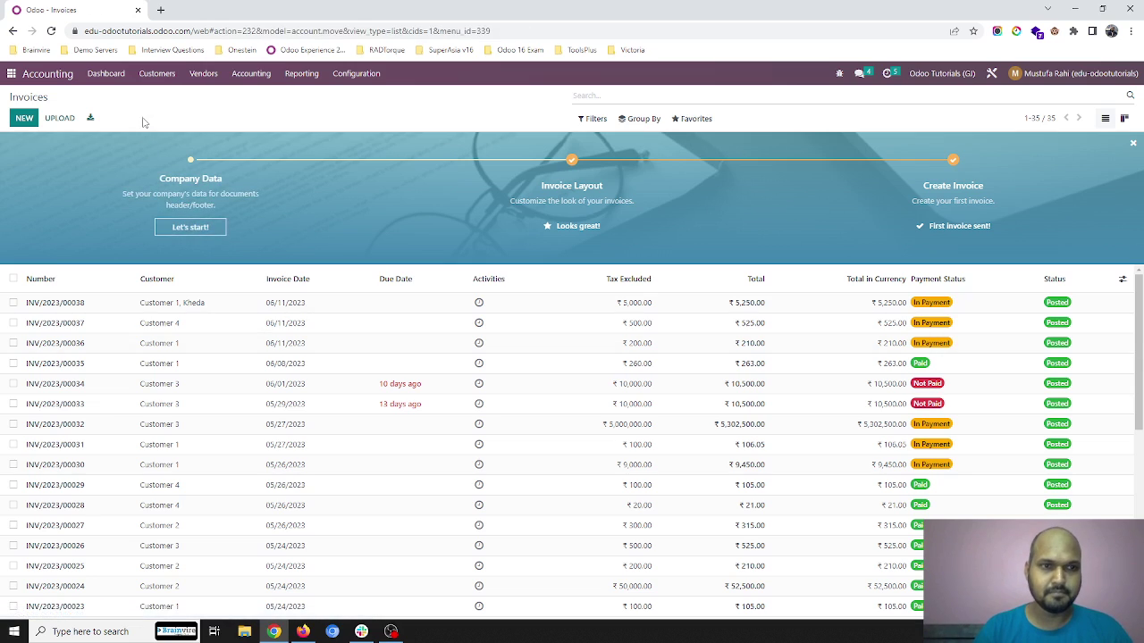
{"action": "left_click", "coordinate": [105, 74]}
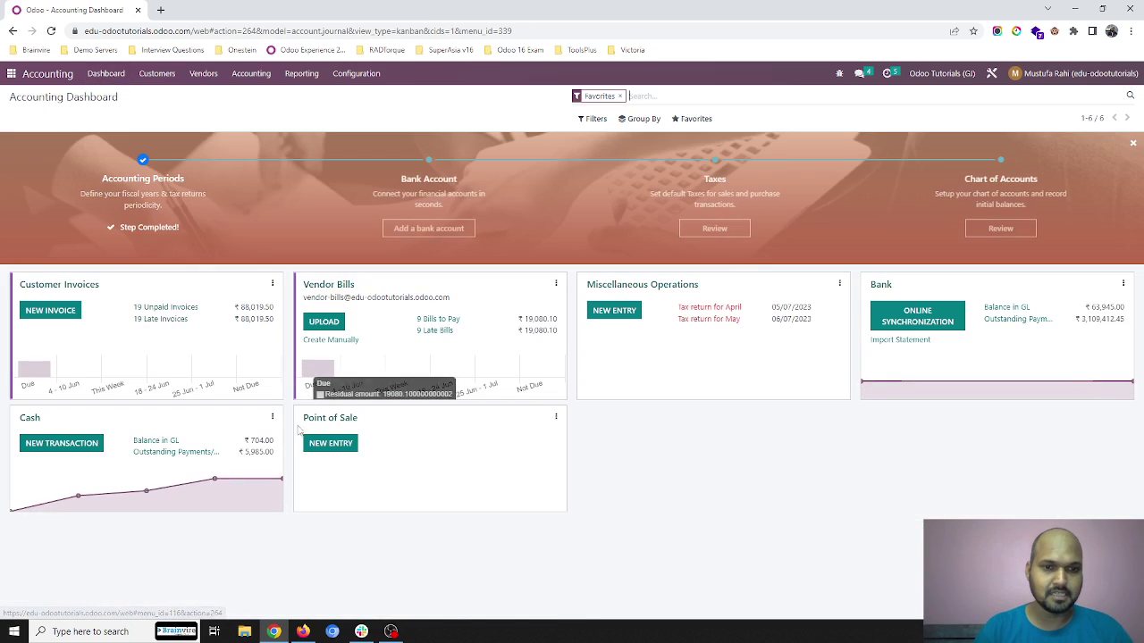
{"action": "double_click", "coordinate": [248, 450]}
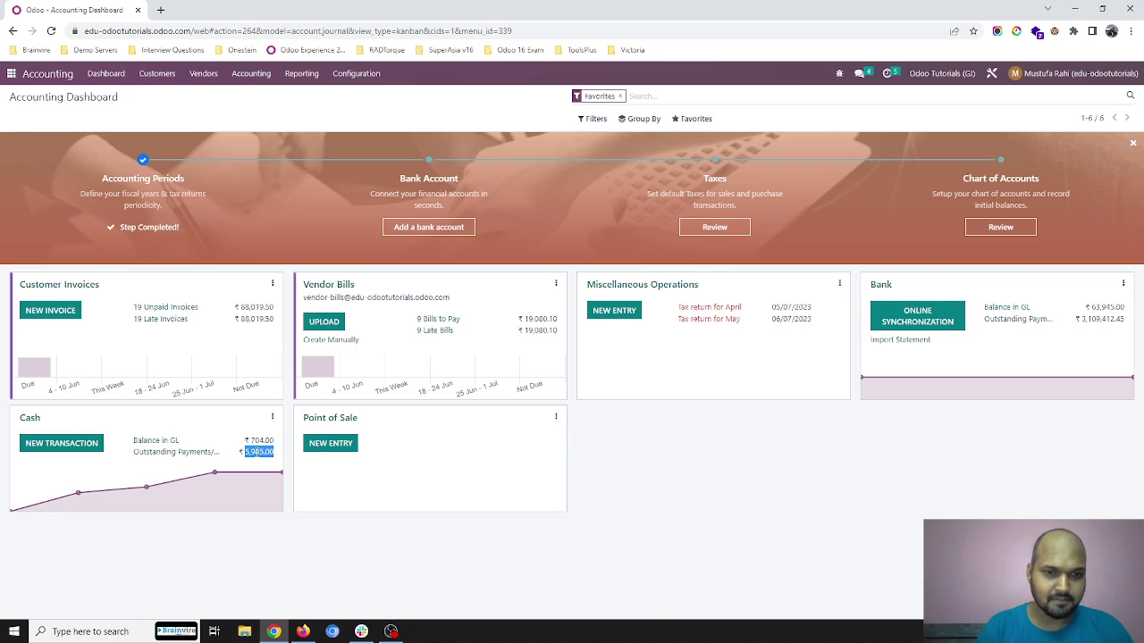
Step: Add a ₹5,985.00 'Cash Sales' transaction to the Cash journal
{"action": "left_click", "coordinate": [30, 418]}
{"action": "left_click", "coordinate": [24, 117]}
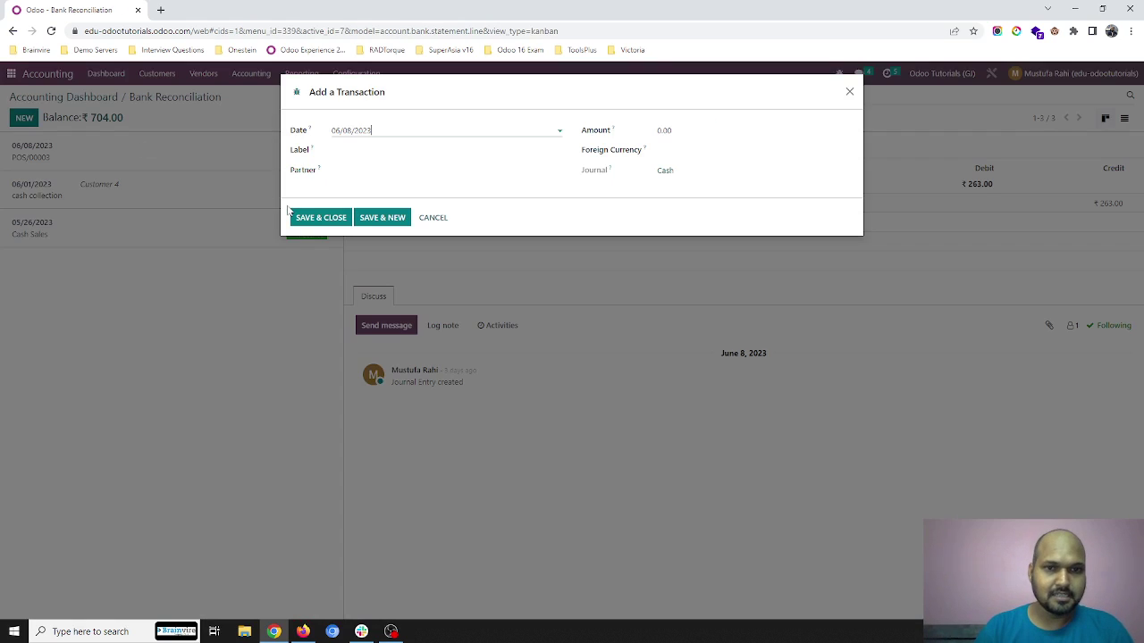
{"action": "left_click", "coordinate": [704, 129]}
{"action": "type", "text": "5985"}
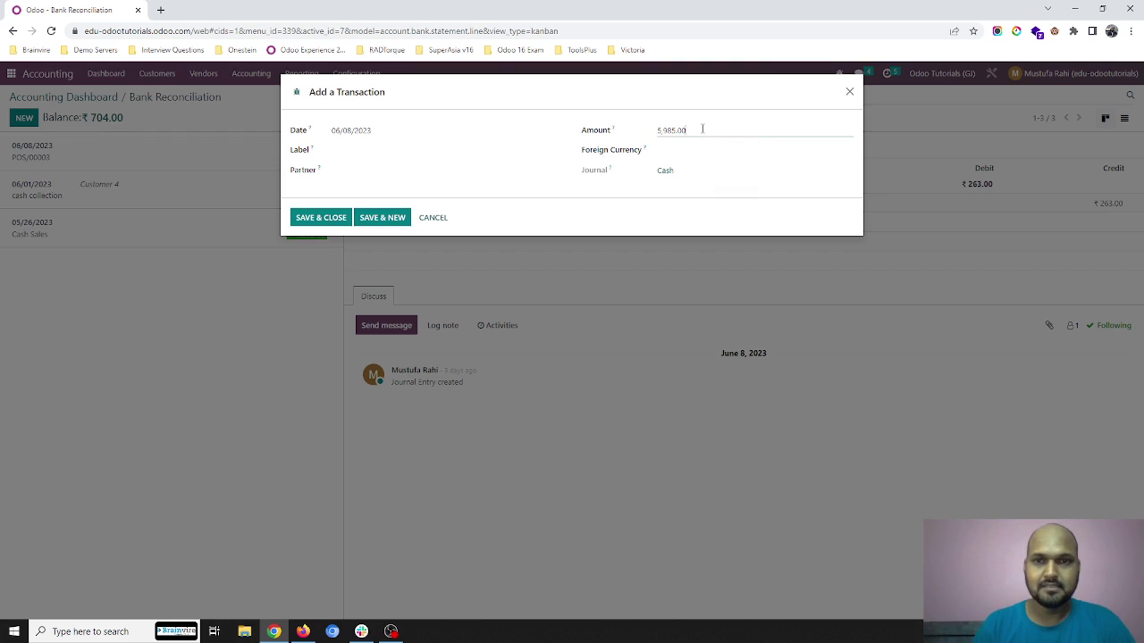
{"action": "left_click", "coordinate": [455, 146]}
{"action": "type", "text": "Cash Sales"}
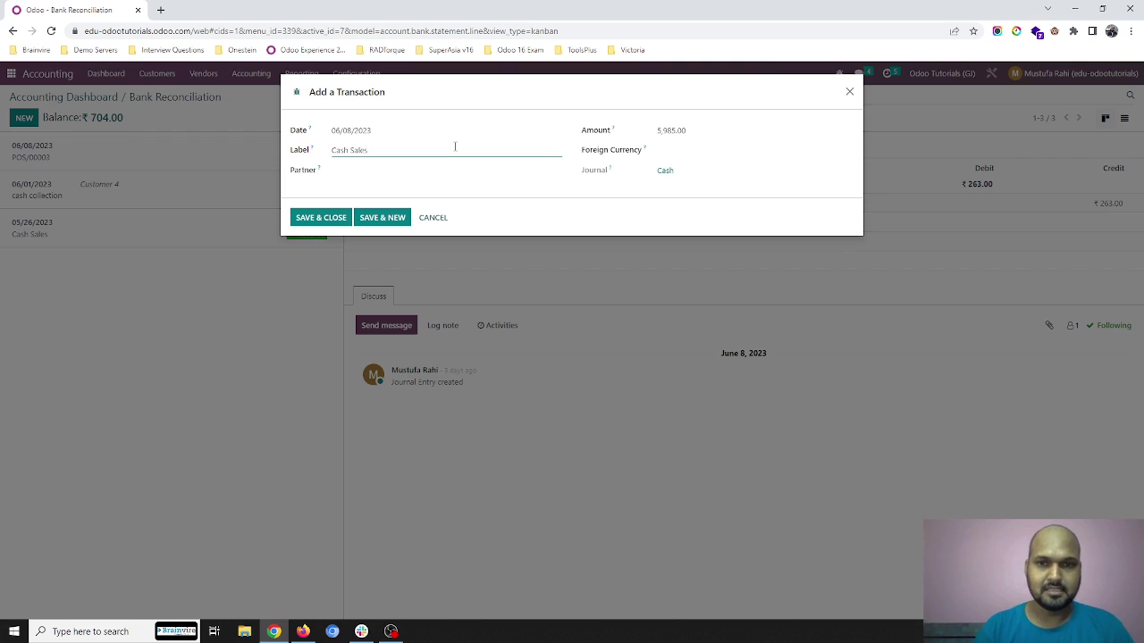
{"action": "left_click", "coordinate": [304, 219]}
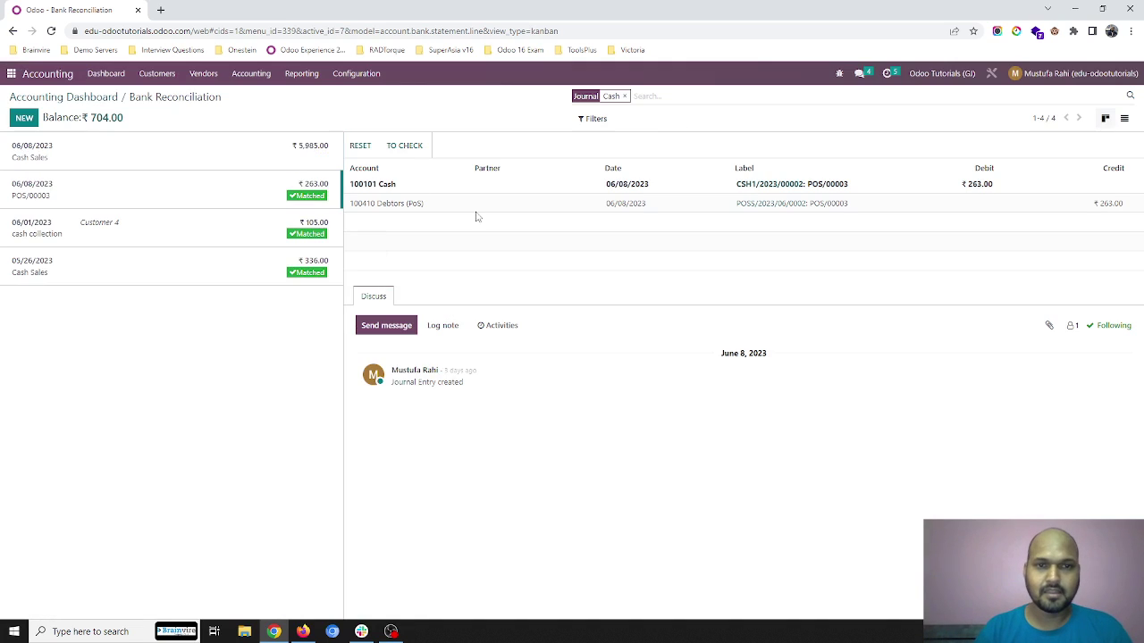
Step: Match the Cash Sales line to the ₹210, ₹525 and ₹5,250 receipts and validate
{"action": "left_click", "coordinate": [237, 150]}
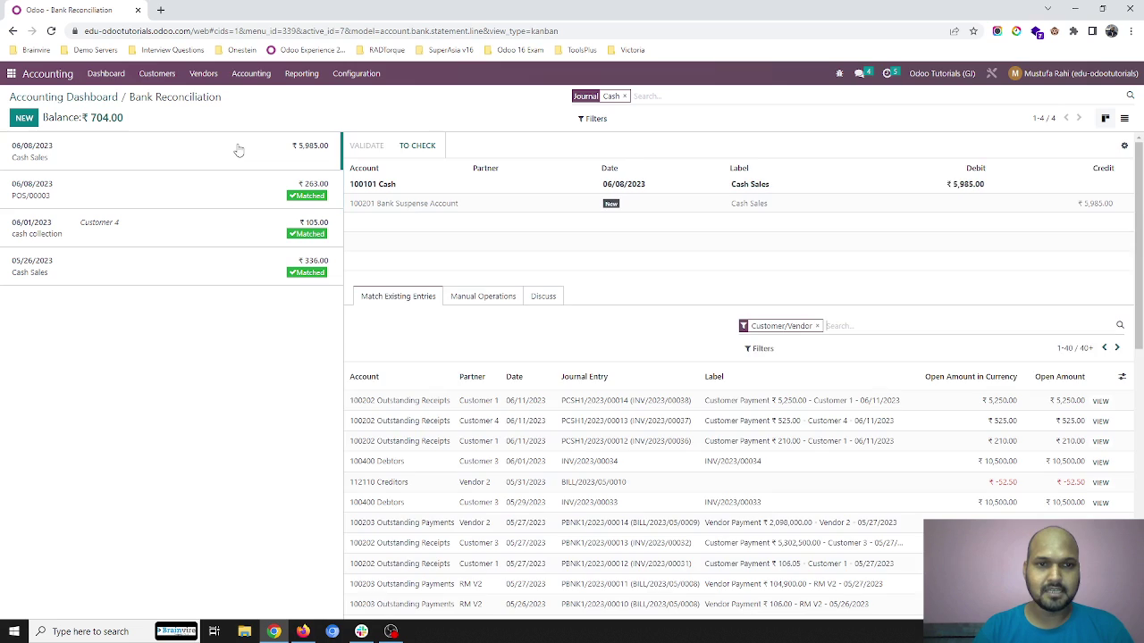
{"action": "left_click", "coordinate": [639, 441]}
{"action": "left_click", "coordinate": [642, 422]}
{"action": "left_click", "coordinate": [647, 403]}
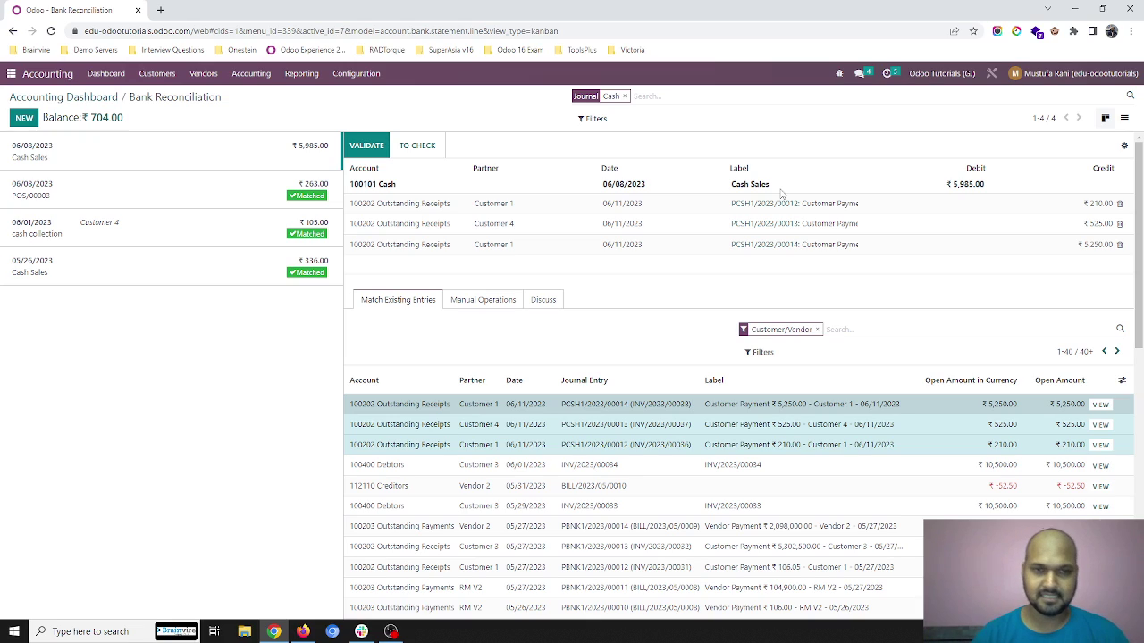
{"action": "left_click", "coordinate": [375, 148]}
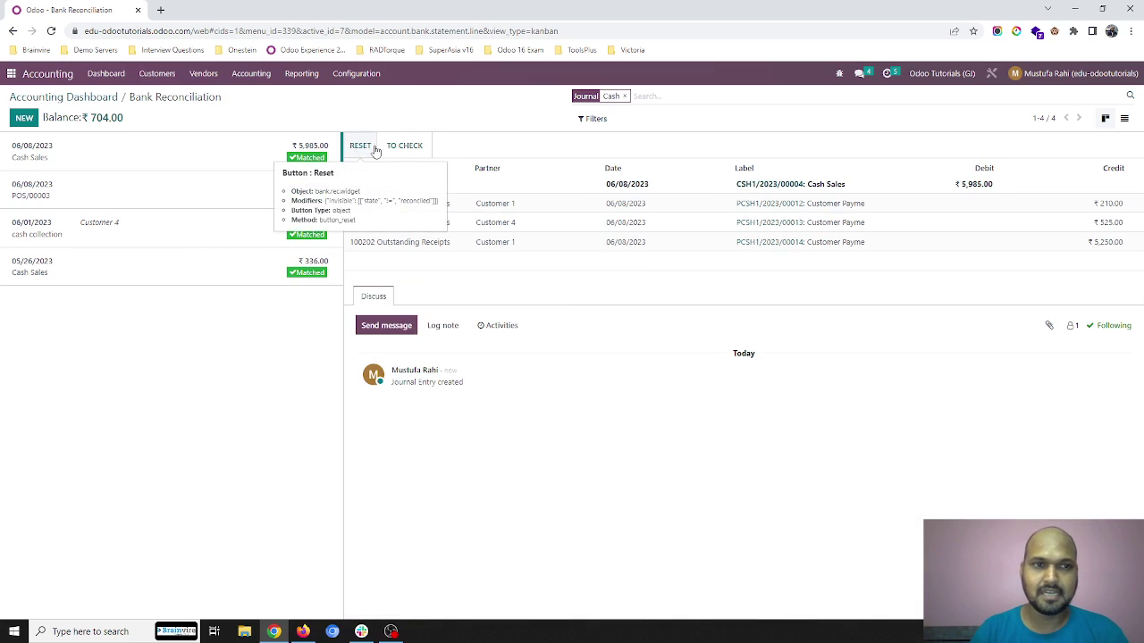
Step: Inspect the 100101 Cash ledger entries via the Cash card's Balance in GL
{"action": "left_click", "coordinate": [87, 97]}
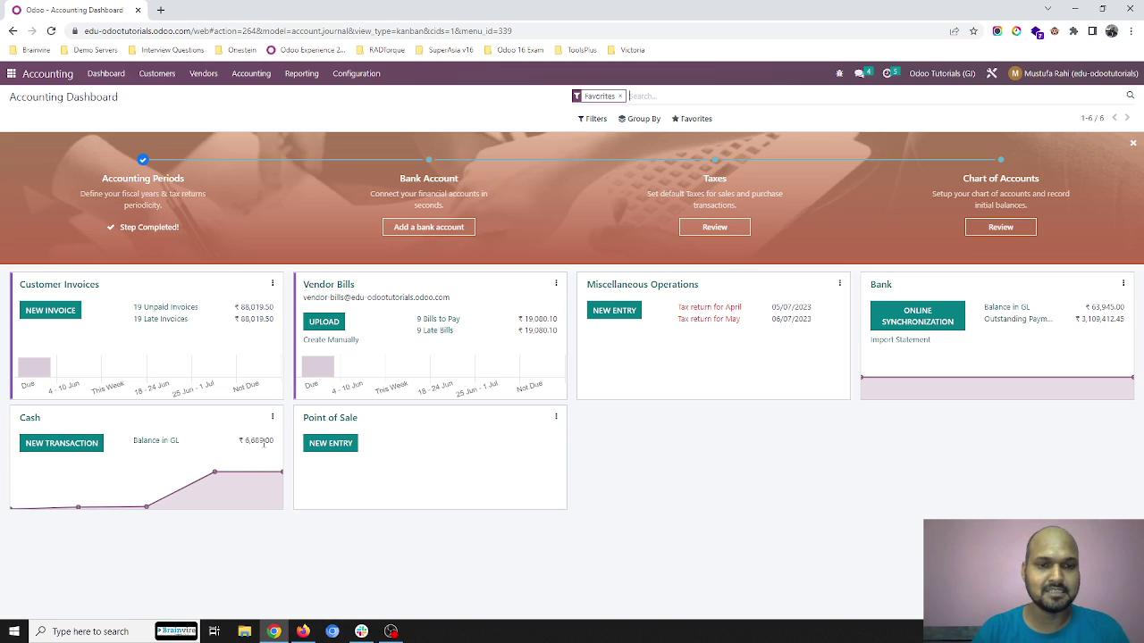
{"action": "left_click", "coordinate": [164, 441]}
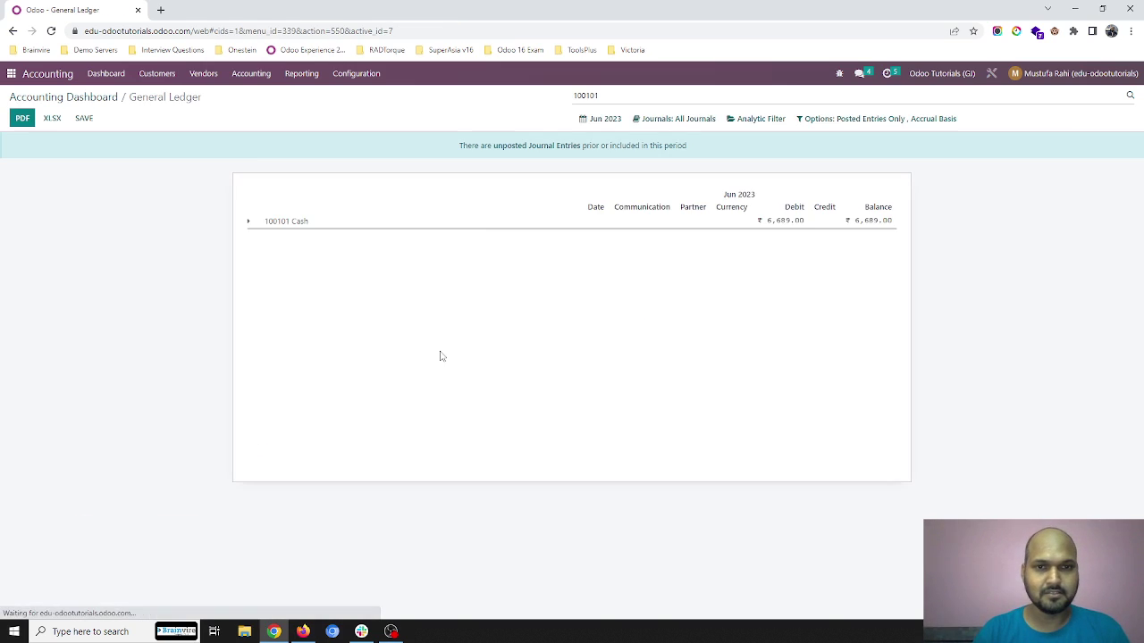
{"action": "left_click", "coordinate": [282, 223]}
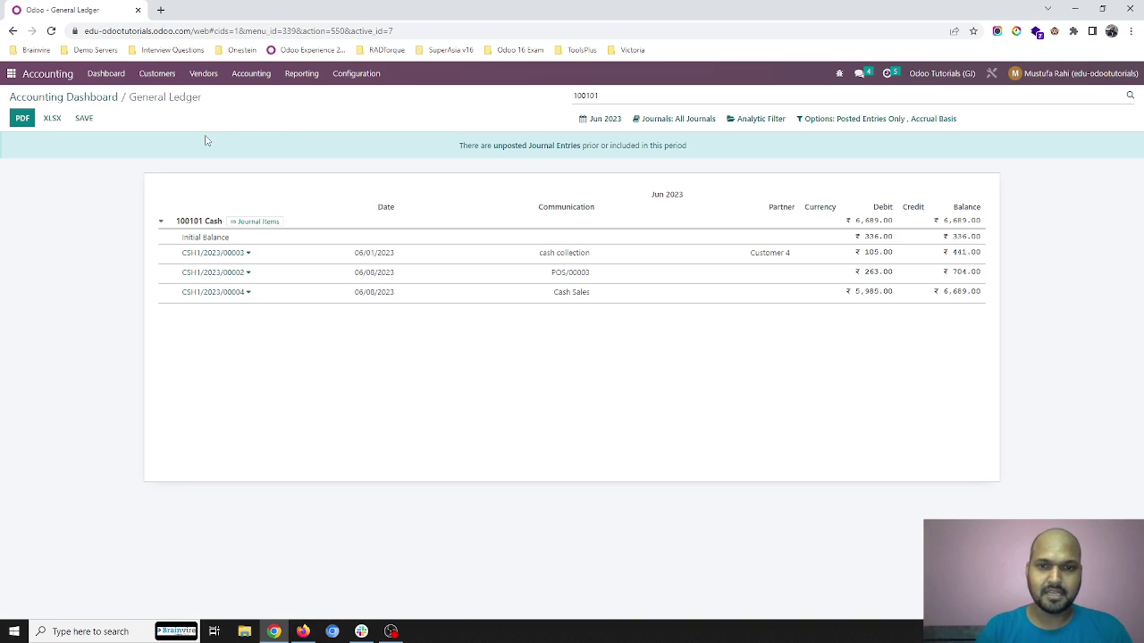
{"action": "left_click", "coordinate": [88, 98]}
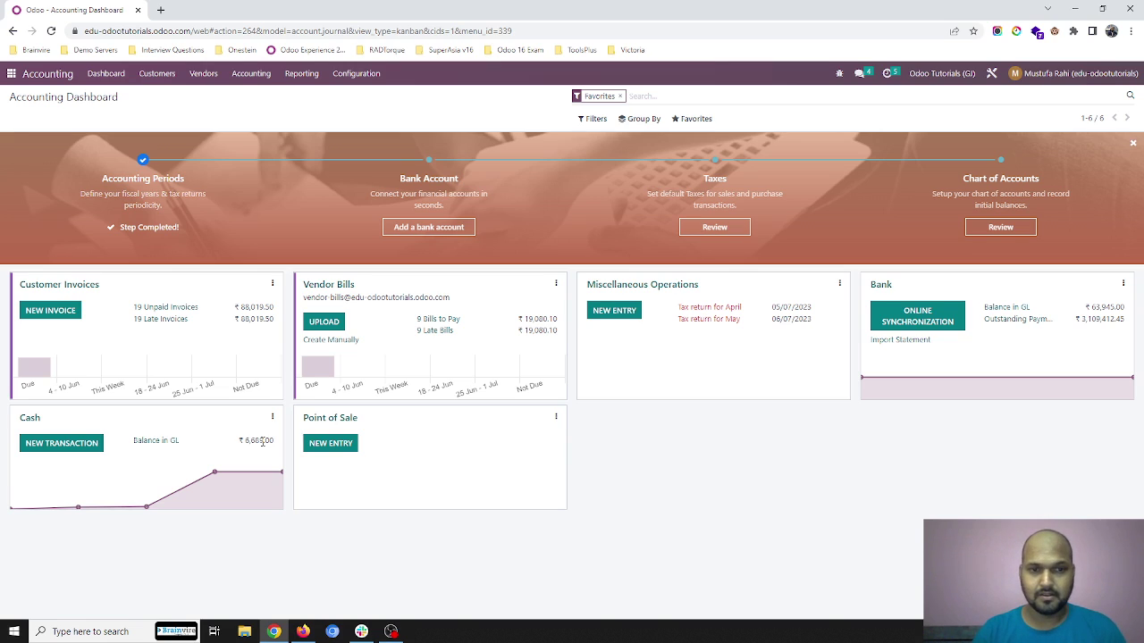
Step: Start a new invoice for Customer 1 with a Consultation Pack line
{"action": "left_click", "coordinate": [157, 80]}
{"action": "left_click", "coordinate": [159, 96]}
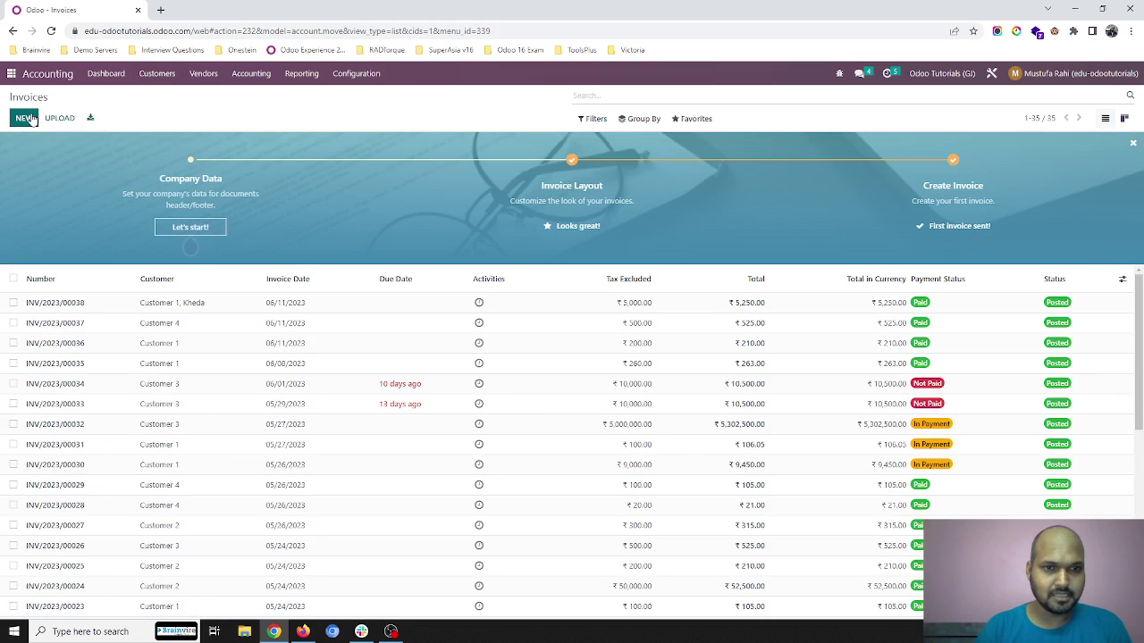
{"action": "left_click", "coordinate": [25, 118]}
{"action": "left_click", "coordinate": [203, 205]}
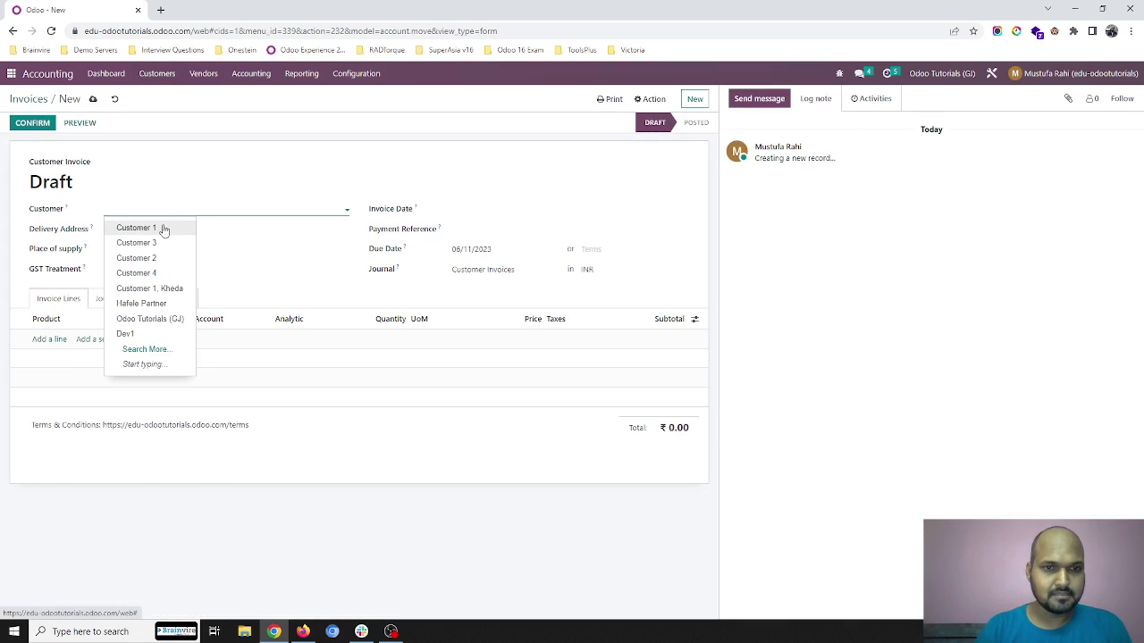
{"action": "left_click", "coordinate": [160, 227]}
{"action": "left_click", "coordinate": [49, 398]}
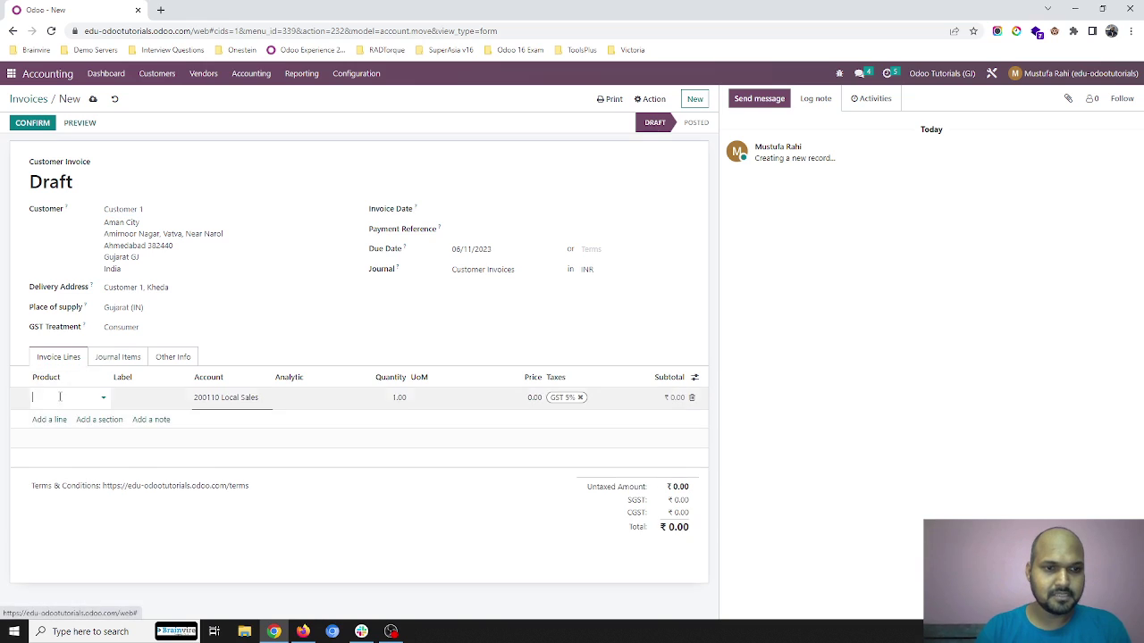
{"action": "left_click", "coordinate": [84, 399]}
{"action": "left_click", "coordinate": [75, 475]}
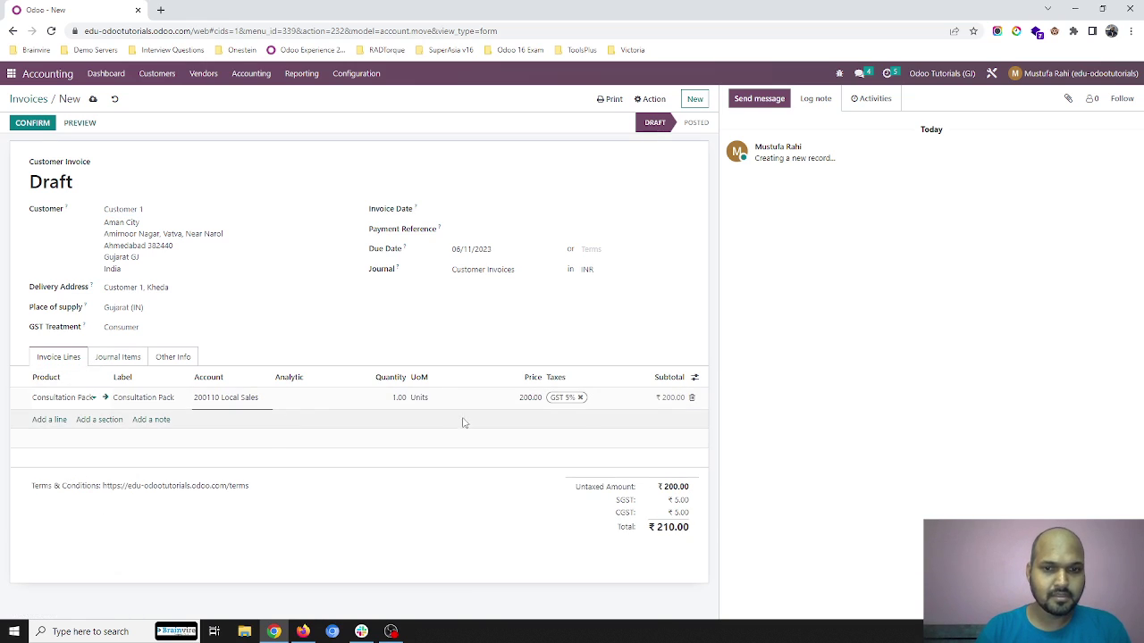
Step: Confirm the invoice and pay its ₹210.00 through the Cash journal
{"action": "left_click", "coordinate": [35, 123]}
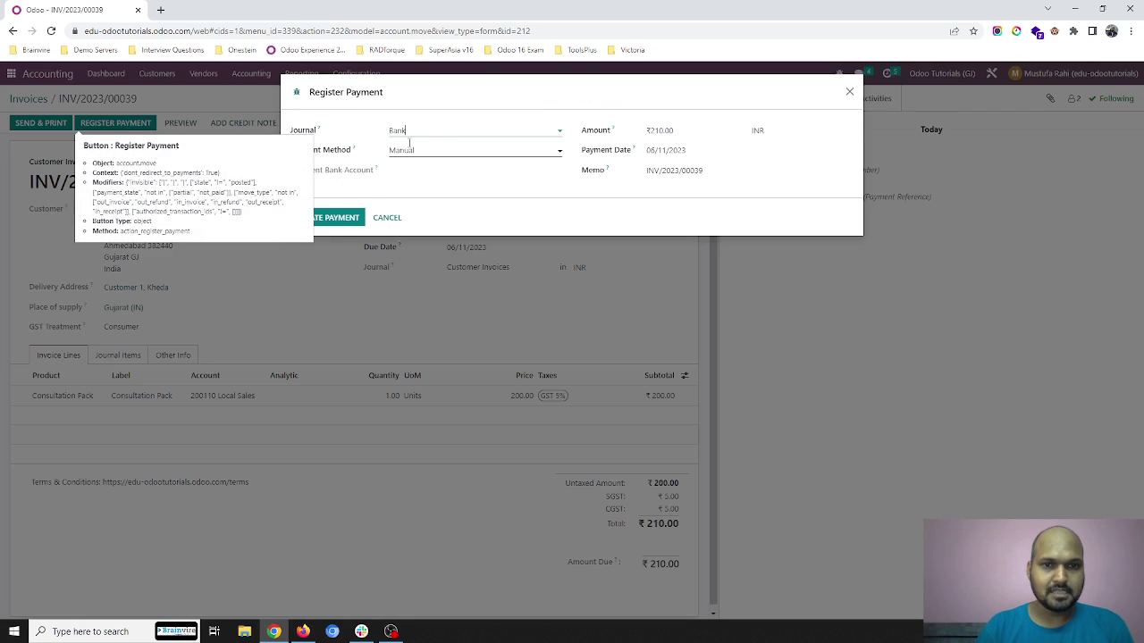
{"action": "left_click", "coordinate": [420, 132]}
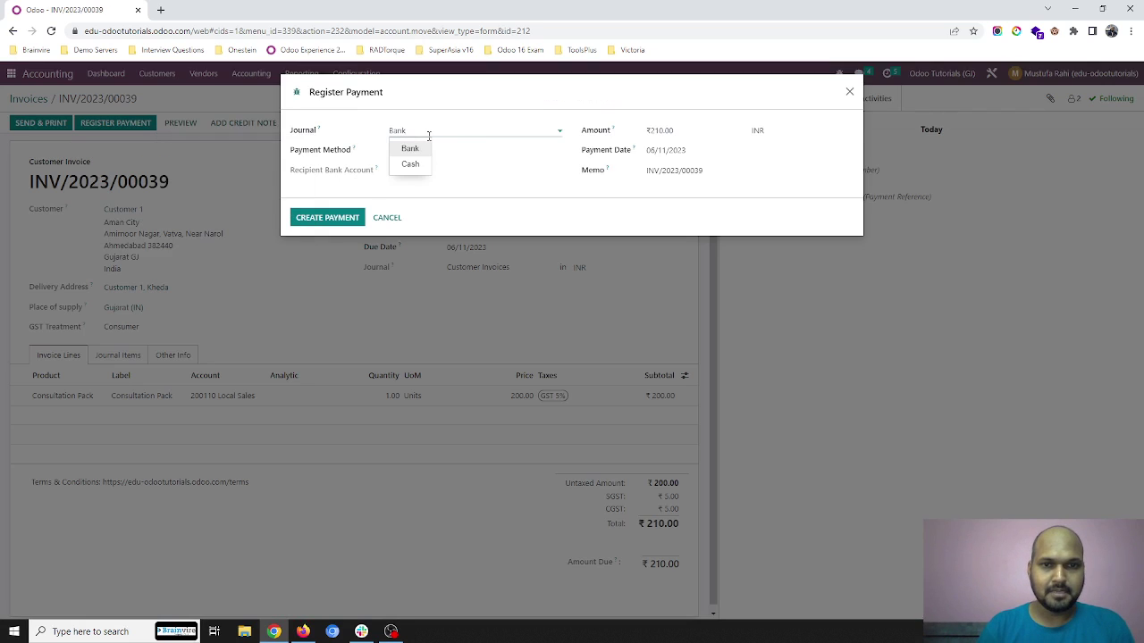
{"action": "left_click", "coordinate": [413, 163]}
{"action": "left_click", "coordinate": [324, 220]}
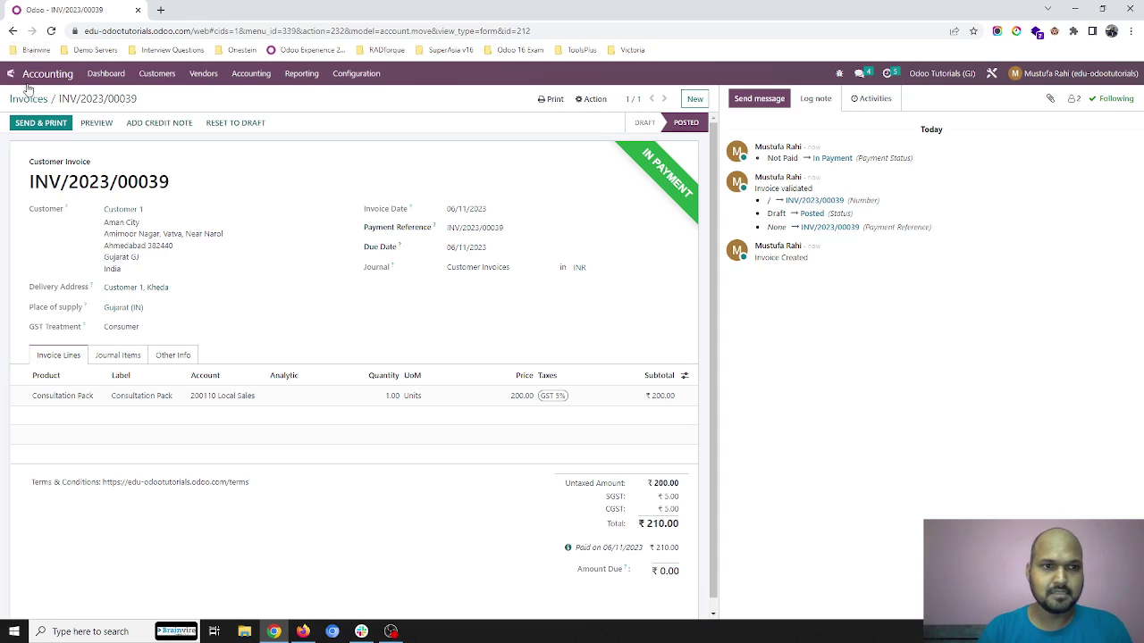
{"action": "left_click", "coordinate": [204, 78]}
{"action": "left_click", "coordinate": [216, 99]}
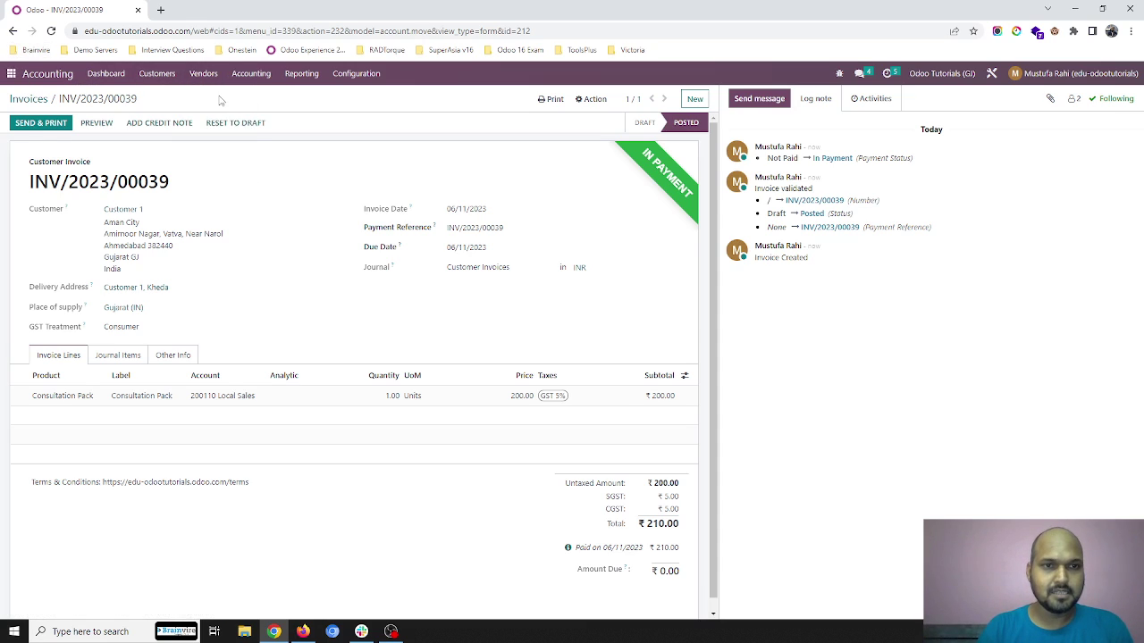
Step: Draft a vendor bill with Com1 at price 50 and bill date 06/11/2023
{"action": "left_click", "coordinate": [25, 119]}
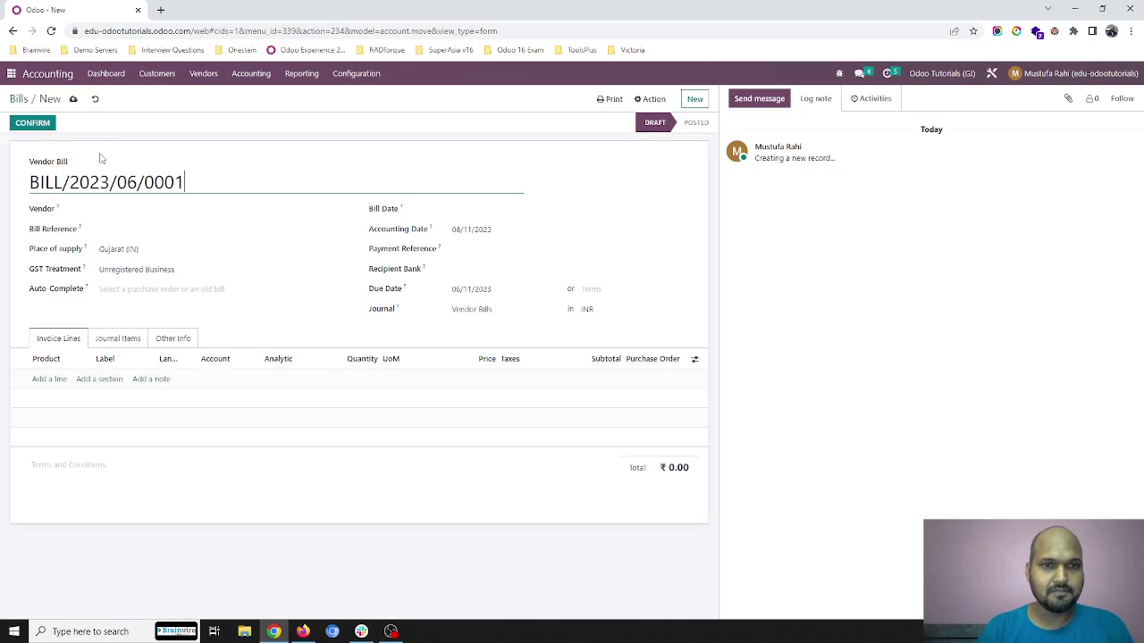
{"action": "left_click", "coordinate": [50, 378]}
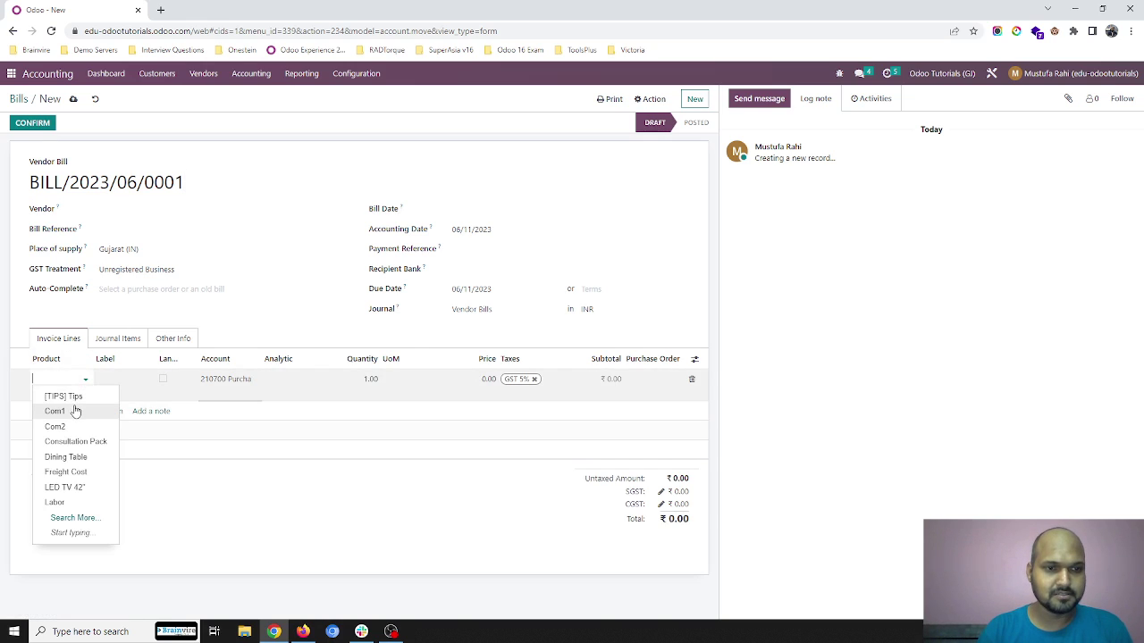
{"action": "left_click", "coordinate": [170, 416]}
{"action": "left_click", "coordinate": [487, 378]}
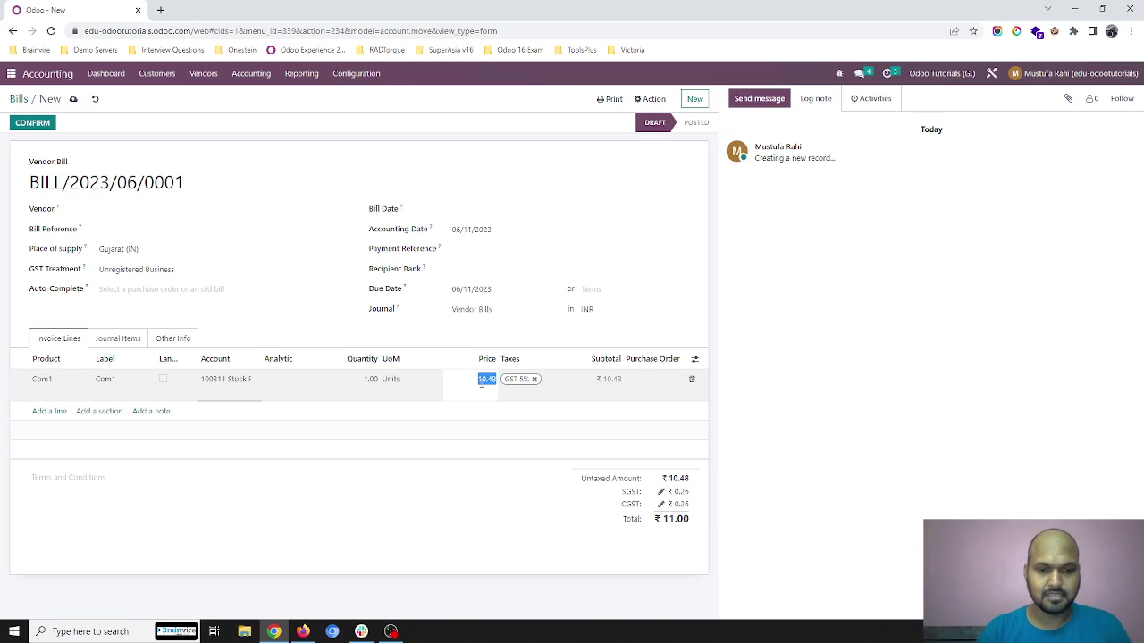
{"action": "type", "text": "50"}
{"action": "left_click", "coordinate": [419, 344]}
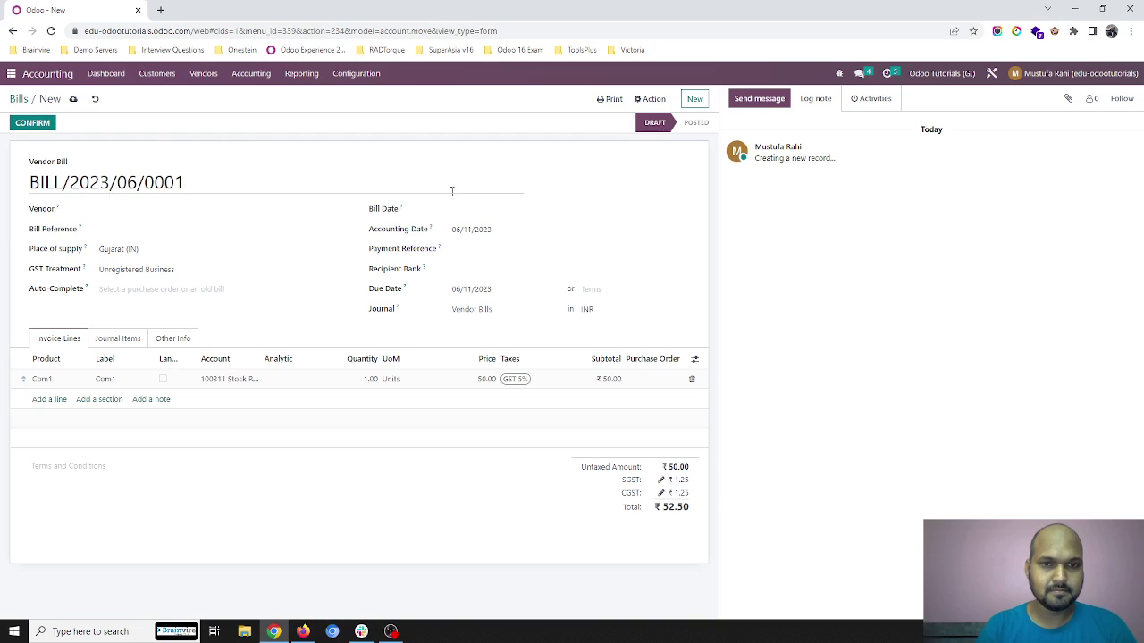
{"action": "left_click", "coordinate": [488, 210]}
{"action": "left_click", "coordinate": [462, 327]}
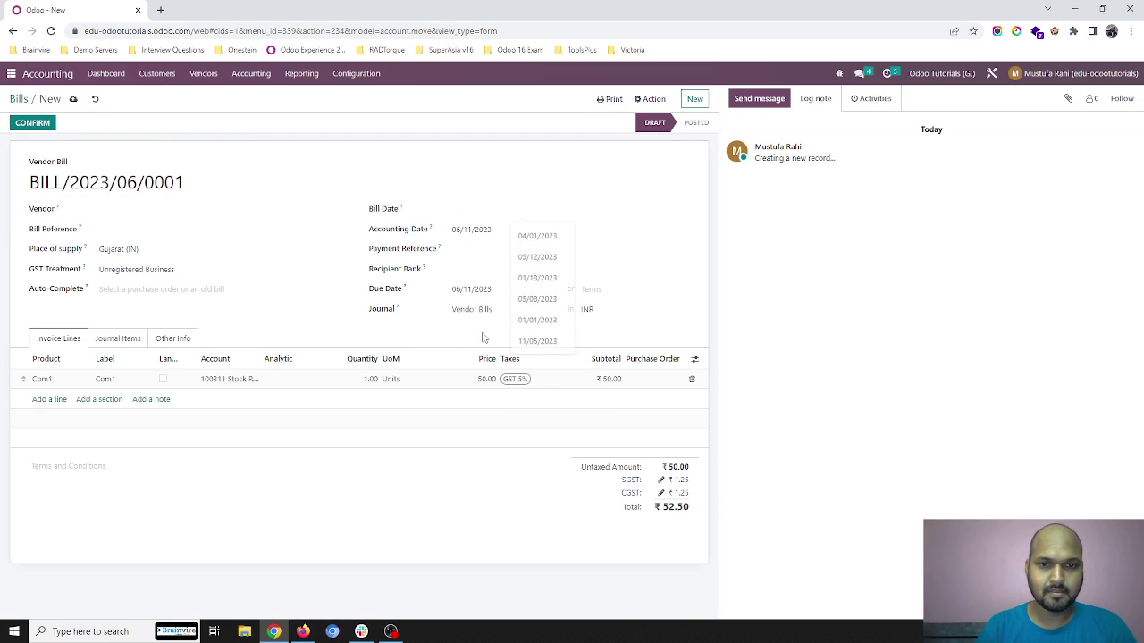
Step: Set Vendor 2 as the bill's vendor and post the bill
{"action": "left_click", "coordinate": [32, 122]}
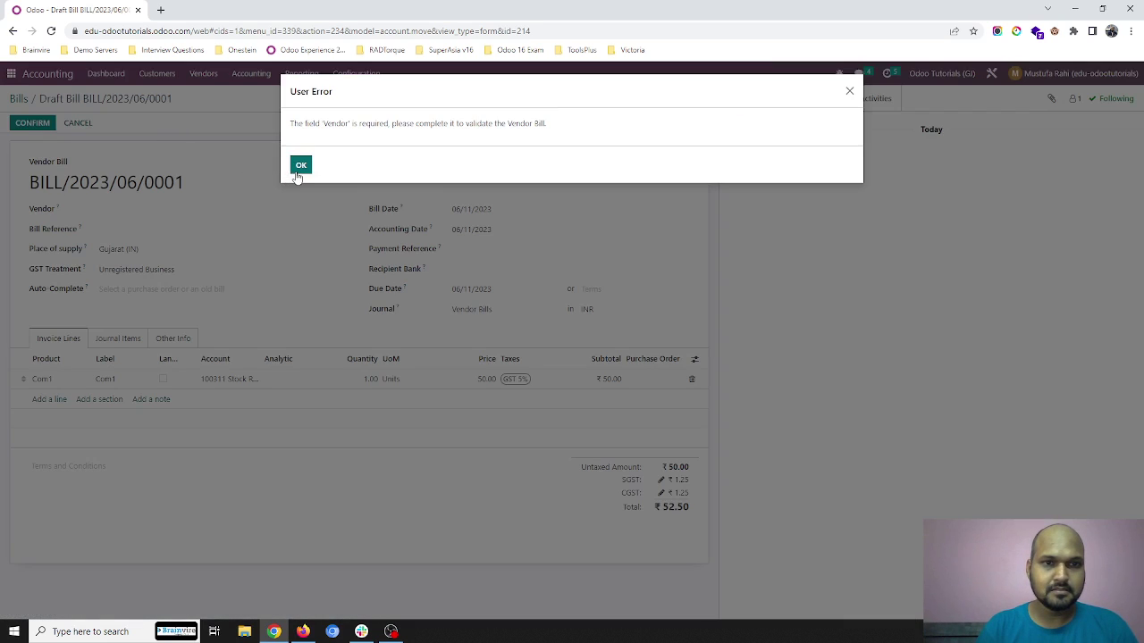
{"action": "left_click", "coordinate": [300, 166]}
{"action": "left_click", "coordinate": [307, 209]}
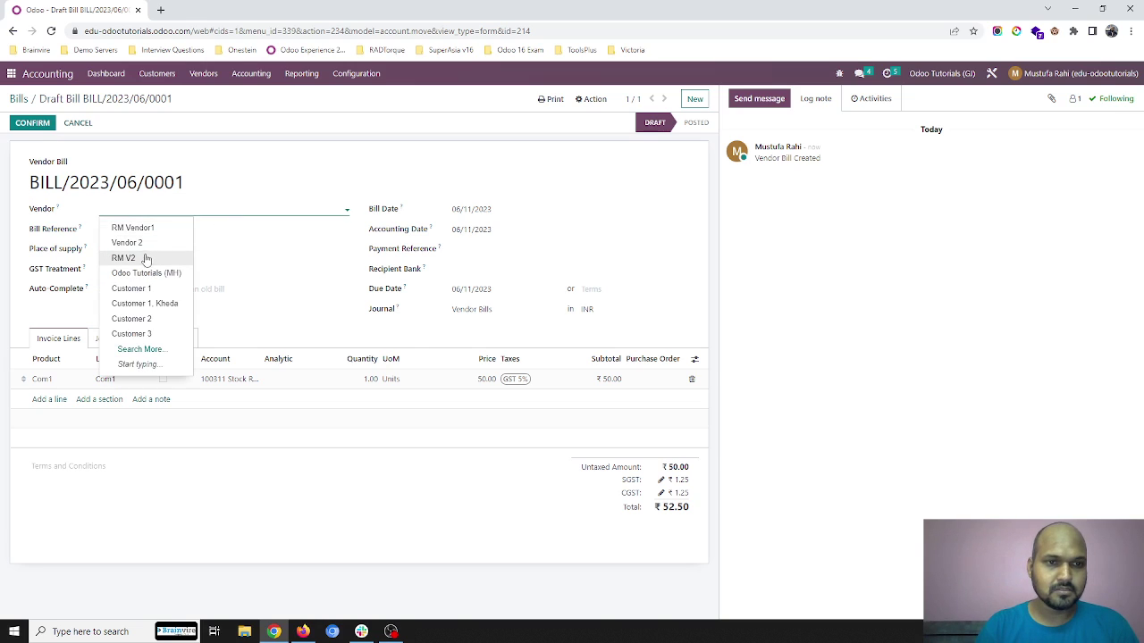
{"action": "left_click", "coordinate": [126, 242]}
{"action": "left_click", "coordinate": [32, 123]}
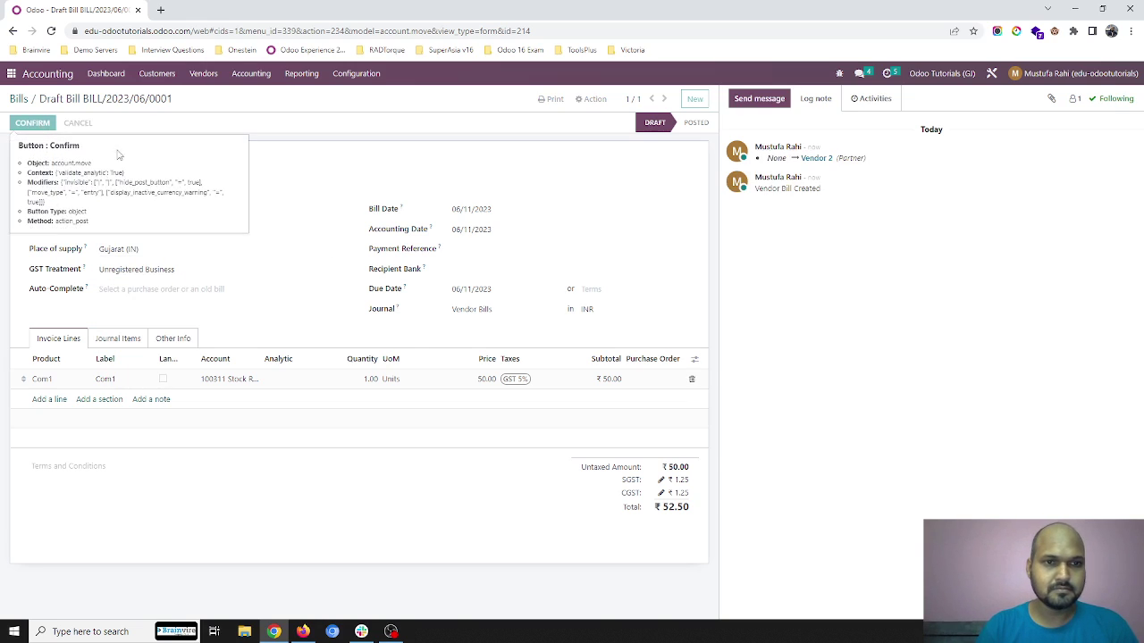
Step: Pay the ₹52.50 bill from the Cash journal
{"action": "left_click", "coordinate": [71, 124]}
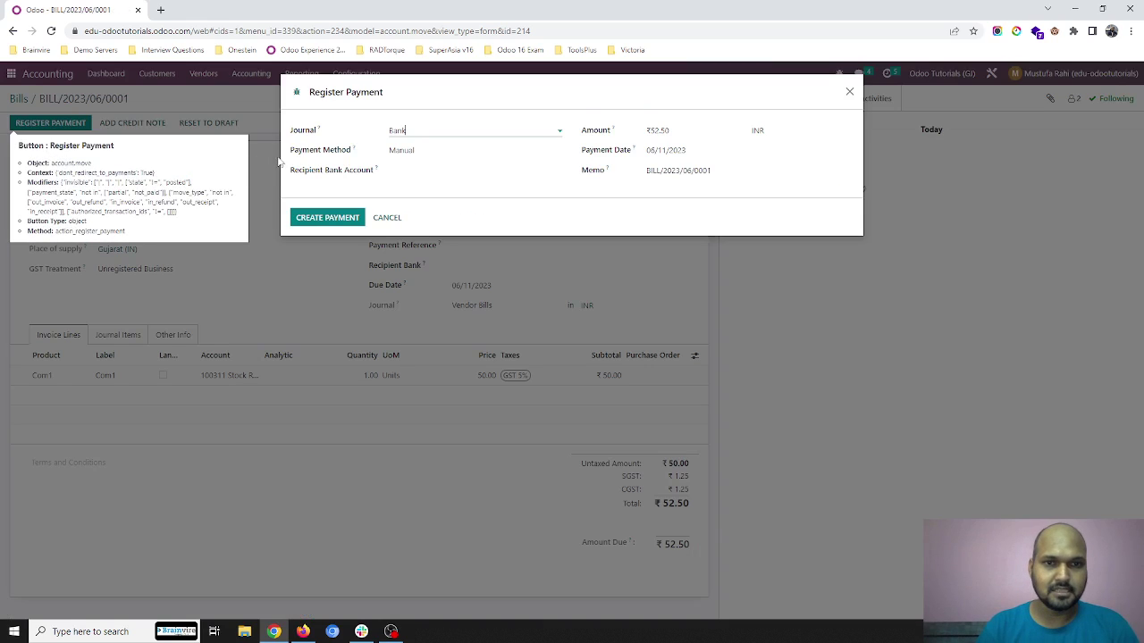
{"action": "left_click", "coordinate": [456, 130]}
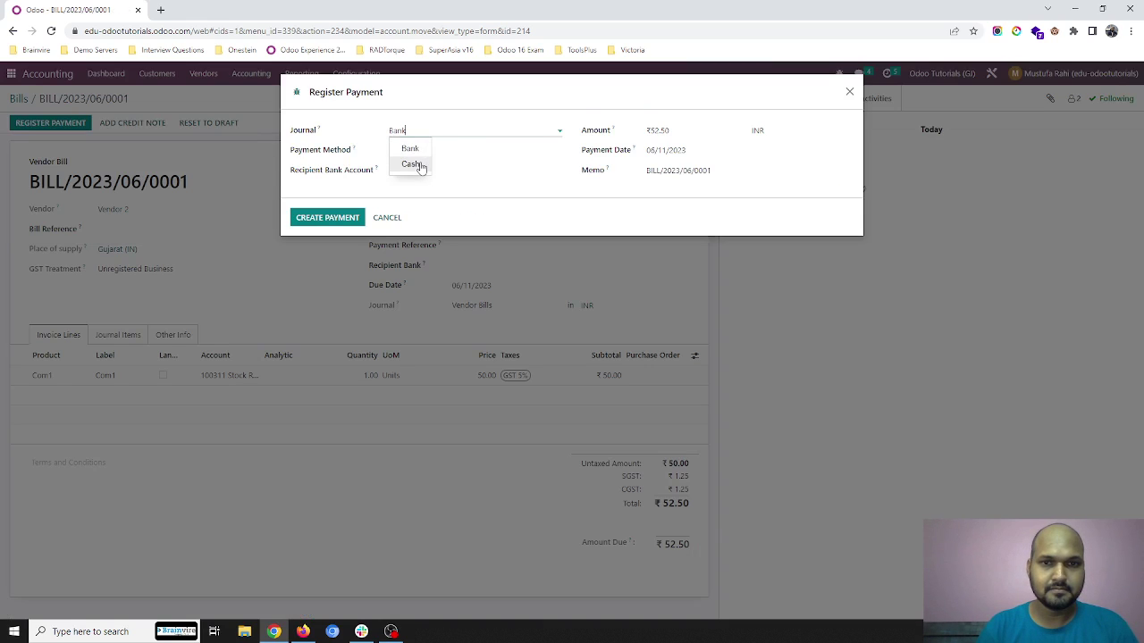
{"action": "left_click", "coordinate": [409, 162]}
{"action": "left_click", "coordinate": [320, 225]}
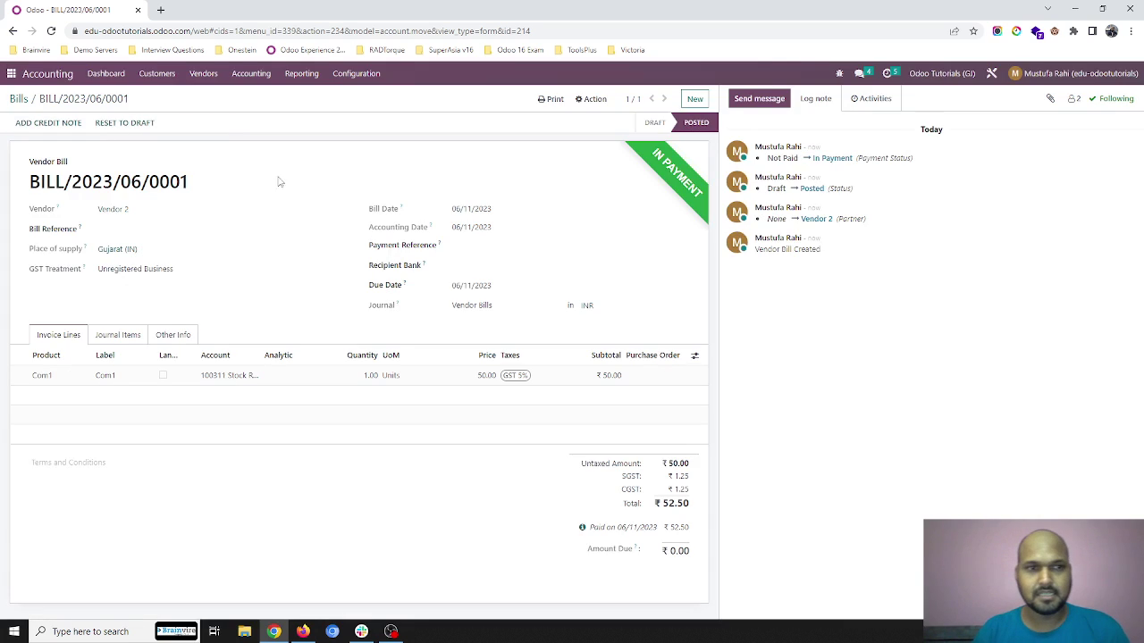
Step: Add a ₹157.50 'Cash sales and payment' transaction to the Cash journal
{"action": "left_click", "coordinate": [105, 74]}
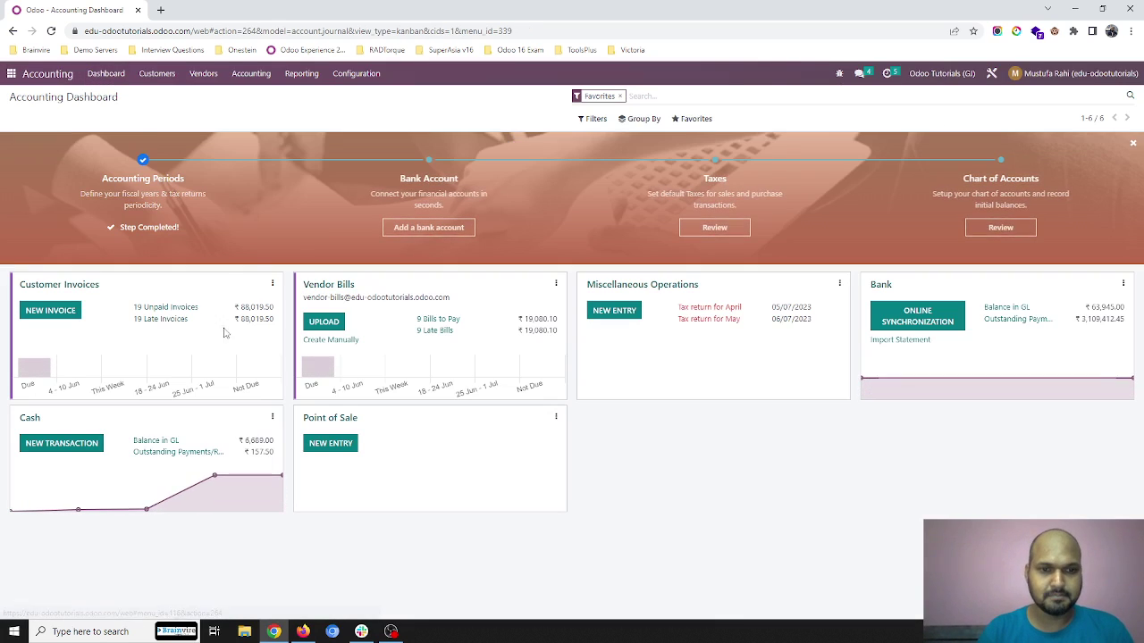
{"action": "double_click", "coordinate": [255, 452]}
{"action": "key", "text": "ctrl+c"}
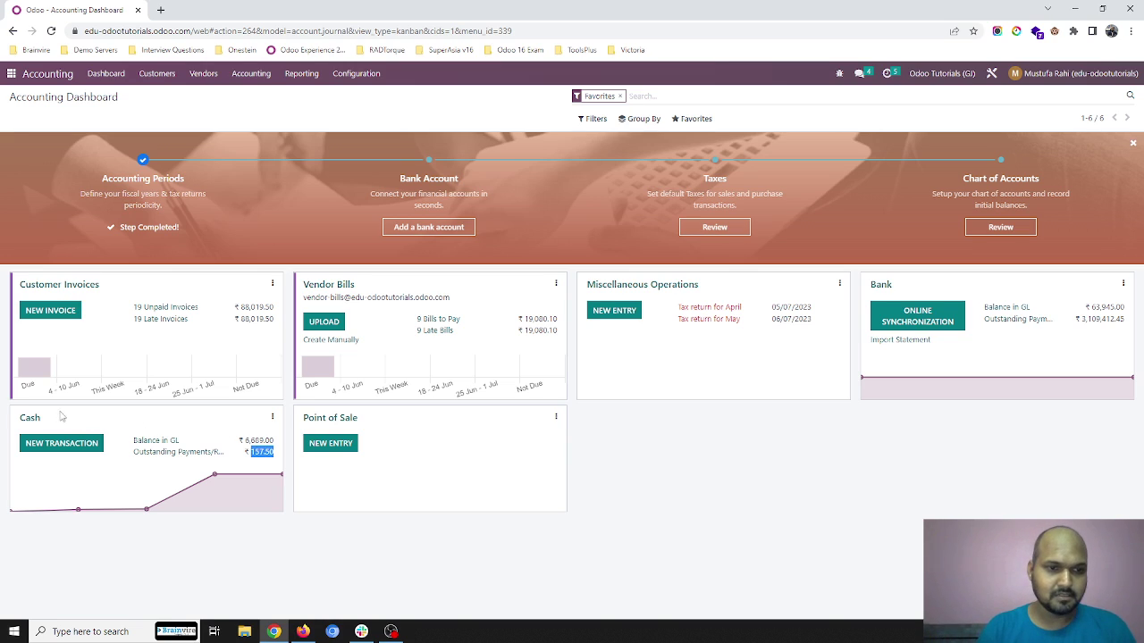
{"action": "left_click", "coordinate": [31, 419]}
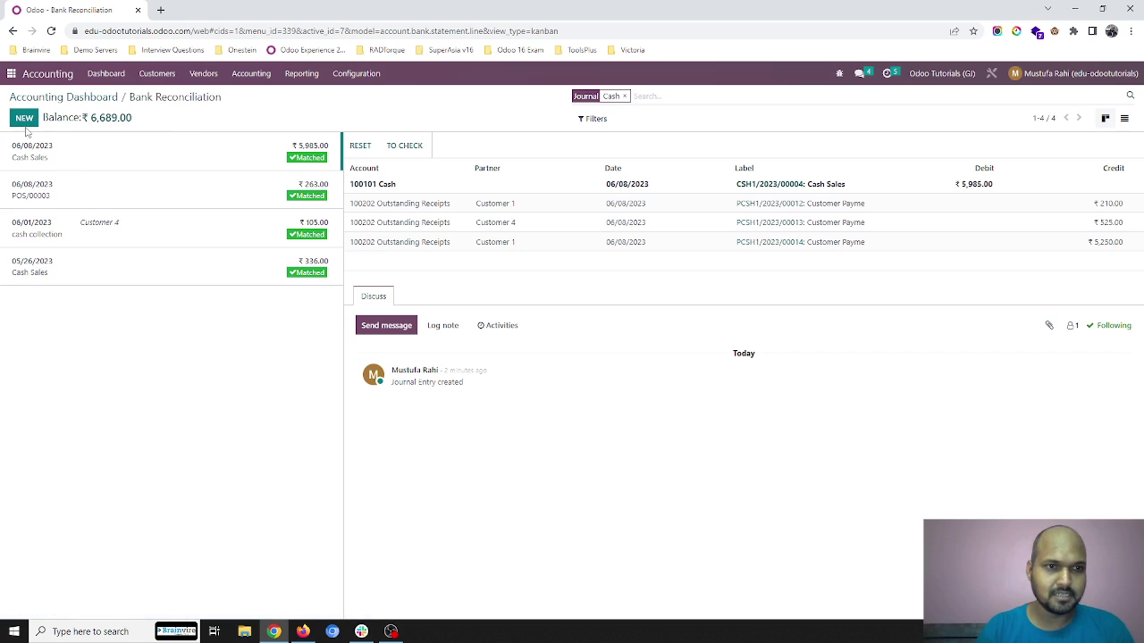
{"action": "left_click", "coordinate": [24, 120]}
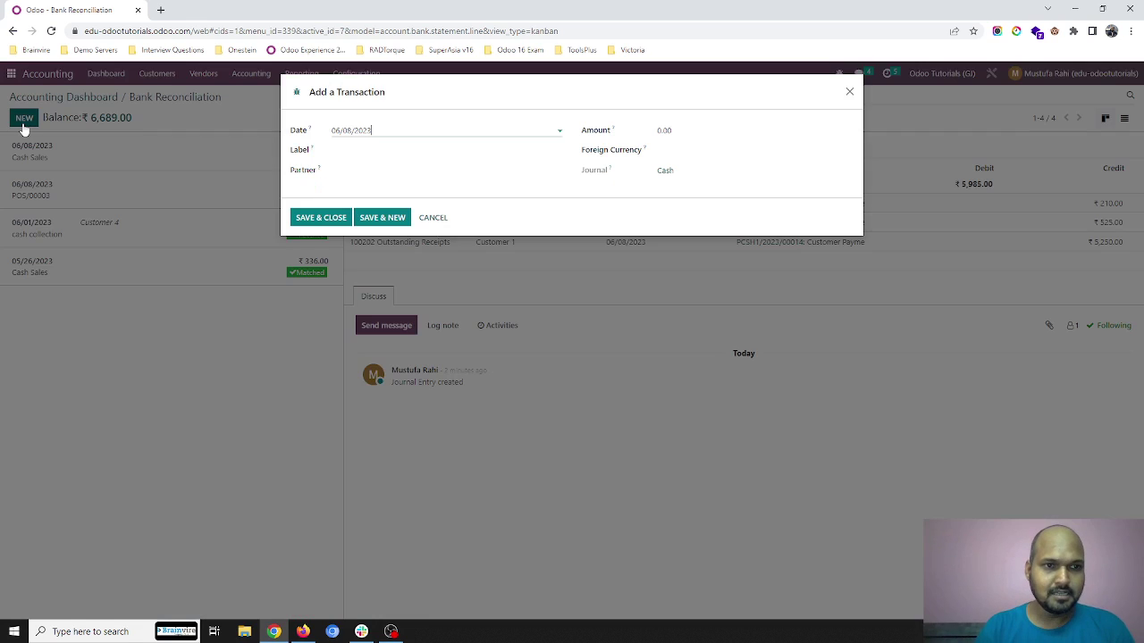
{"action": "left_click", "coordinate": [686, 133]}
{"action": "key", "text": "ctrl+v"}
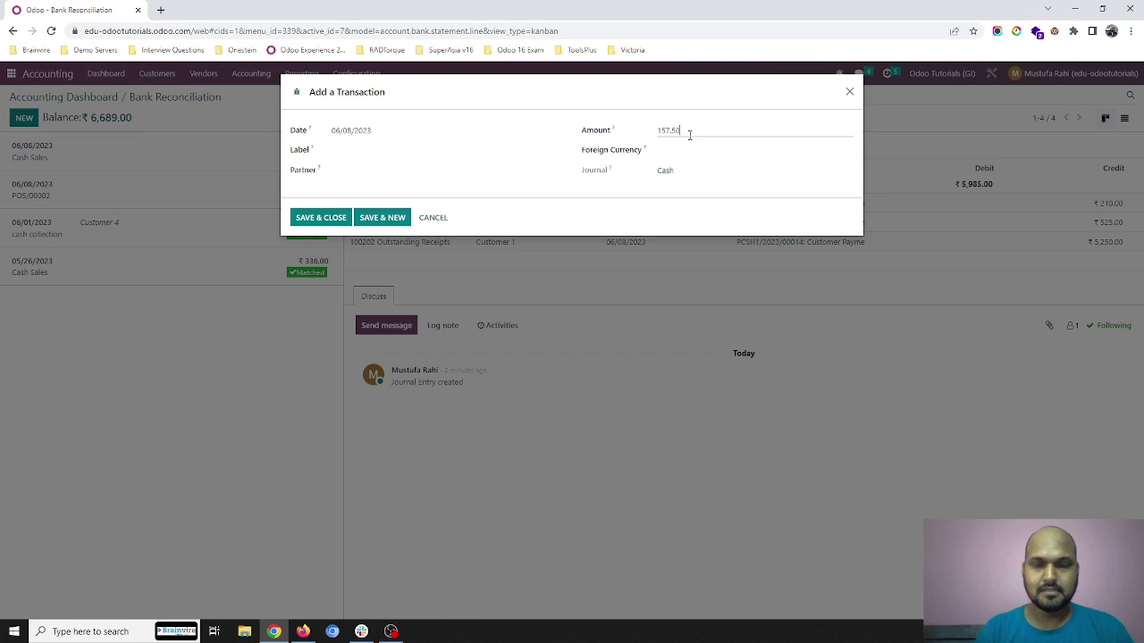
{"action": "left_click", "coordinate": [475, 150]}
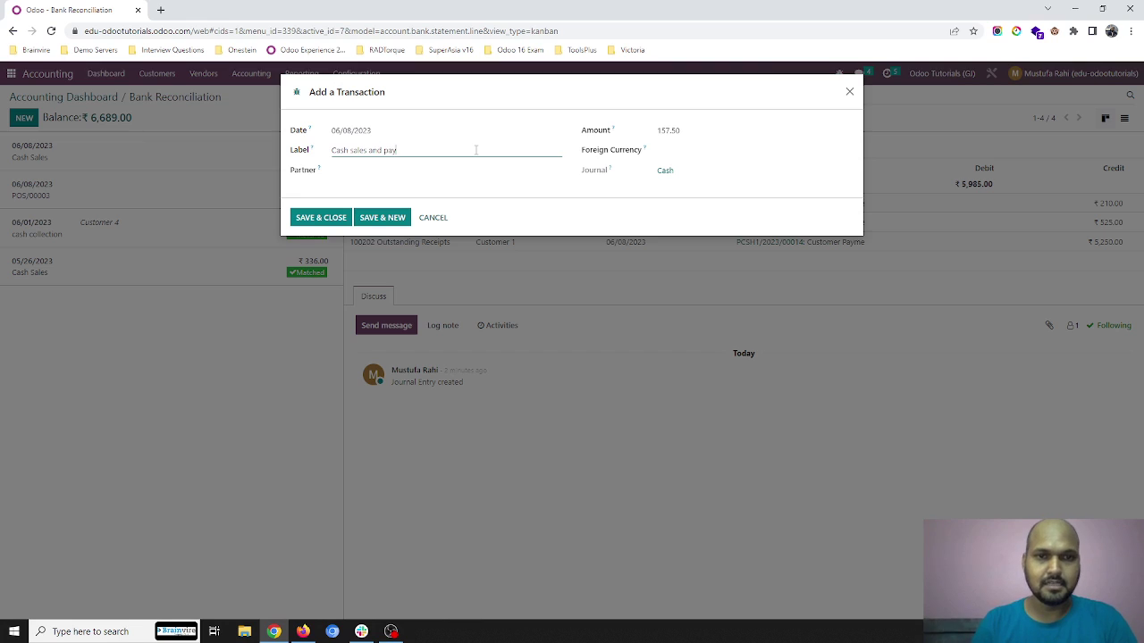
{"action": "left_click", "coordinate": [327, 218]}
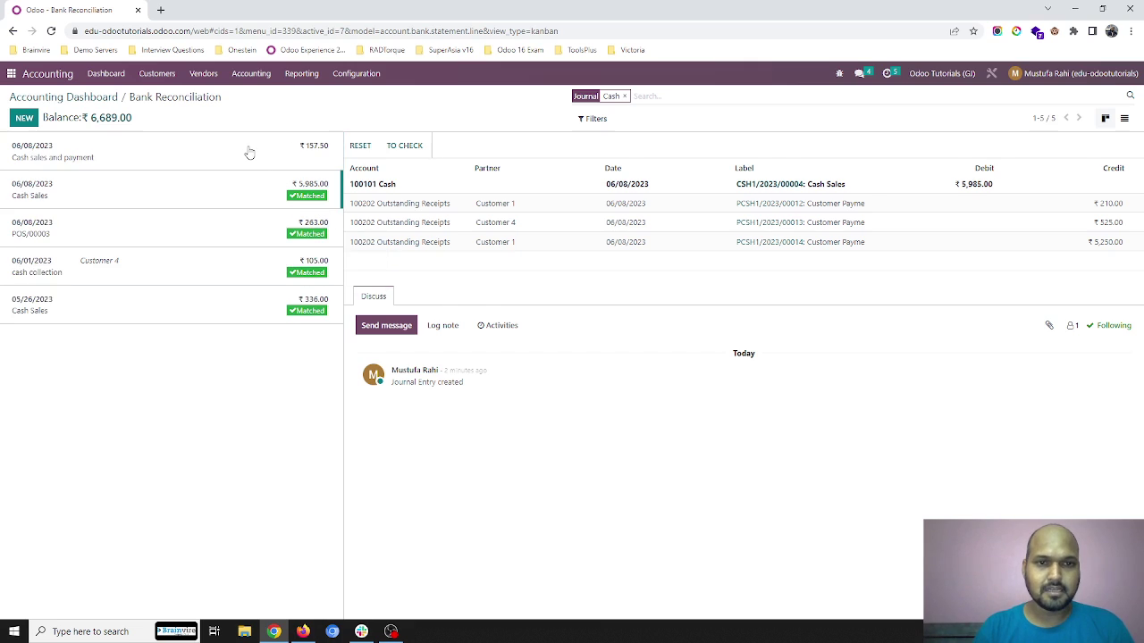
Step: Match it to Vendor 2's ₹52.50 payment and Customer 1's ₹210.00 receipt, then validate
{"action": "left_click", "coordinate": [250, 154]}
{"action": "left_click", "coordinate": [728, 405]}
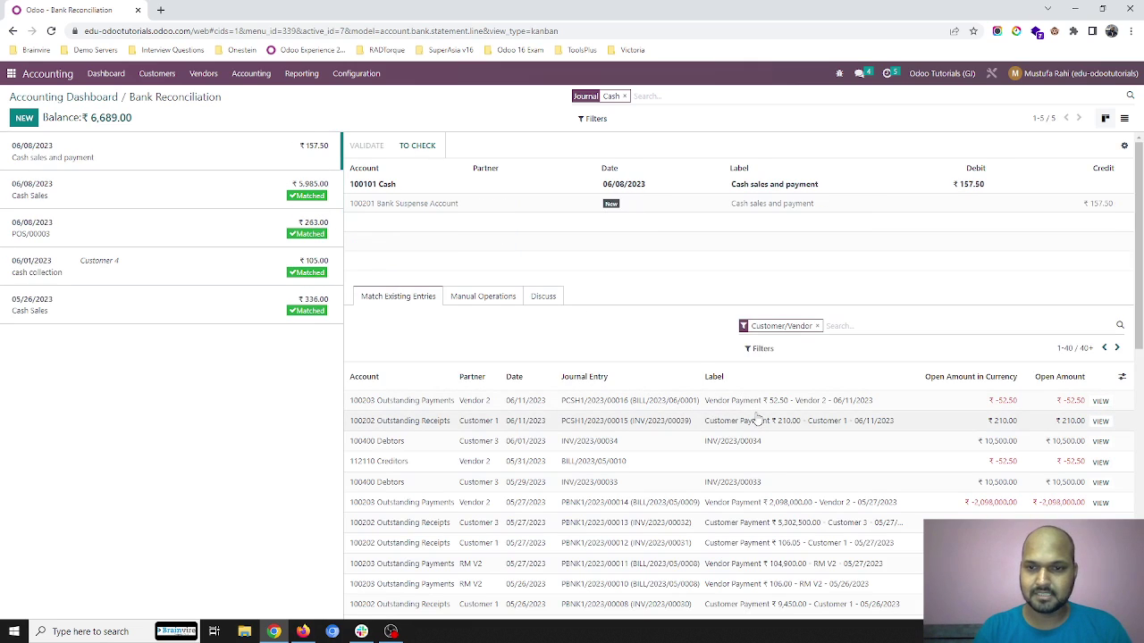
{"action": "left_click", "coordinate": [760, 421]}
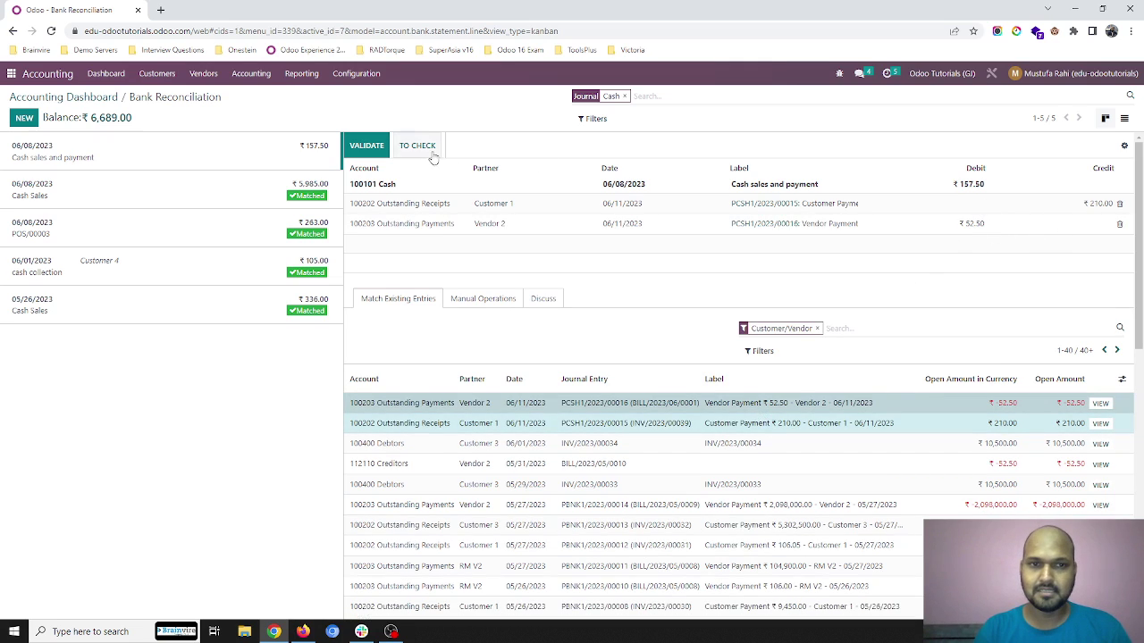
{"action": "left_click", "coordinate": [366, 145]}
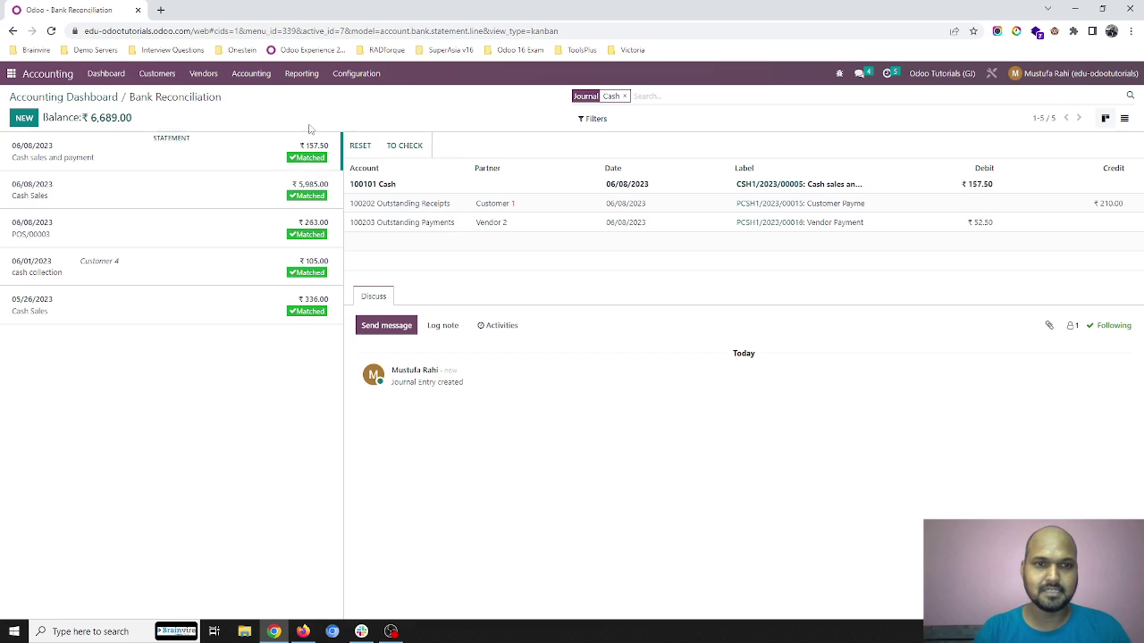
Step: Return to the dashboard to see the Cash card's ₹6,846.50 balance in GL
{"action": "left_click", "coordinate": [100, 76]}
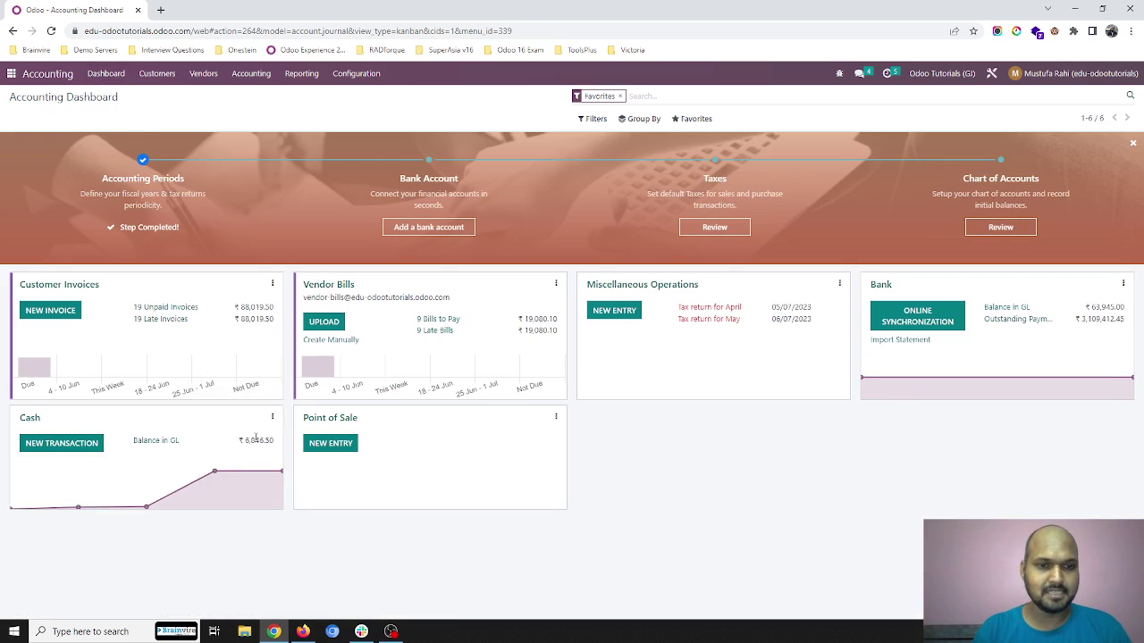